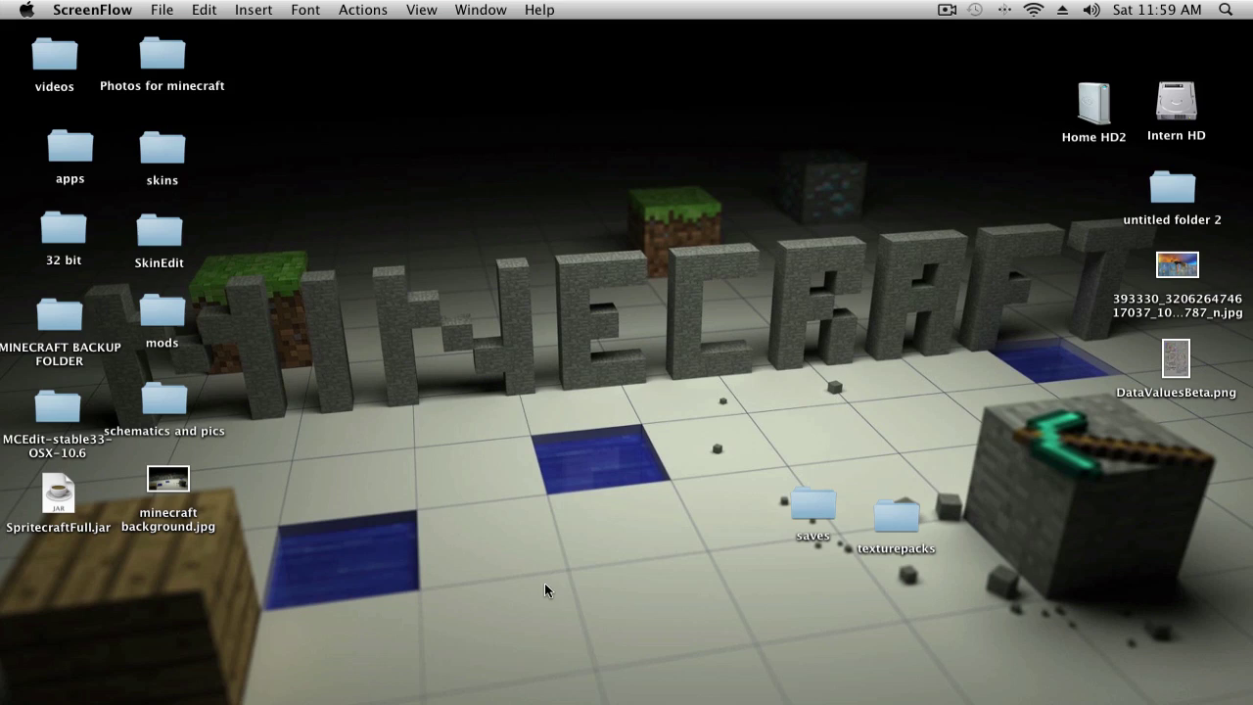
Reveal the Dock to reach the minimized Firefox window.
mouse_move(559, 701)
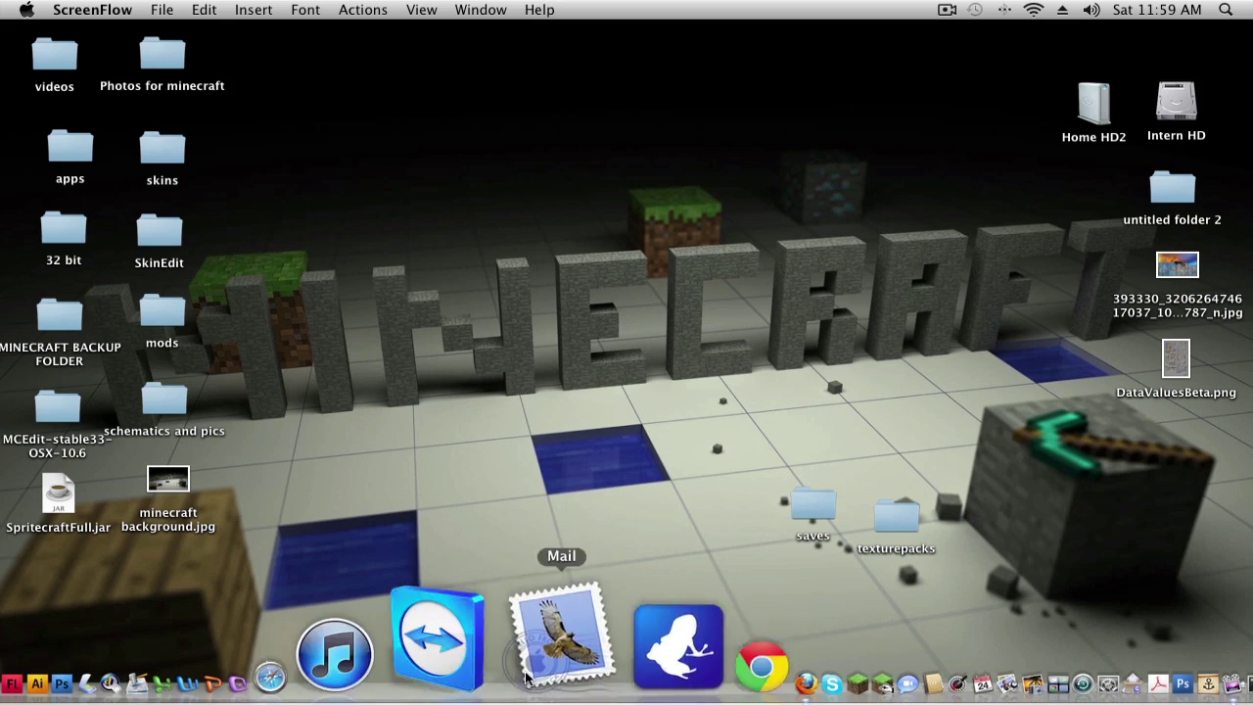
Restore the TooManyItems forum thread and follow its 'Download for Minecraft 1.2.4' link.
left_click(617, 672)
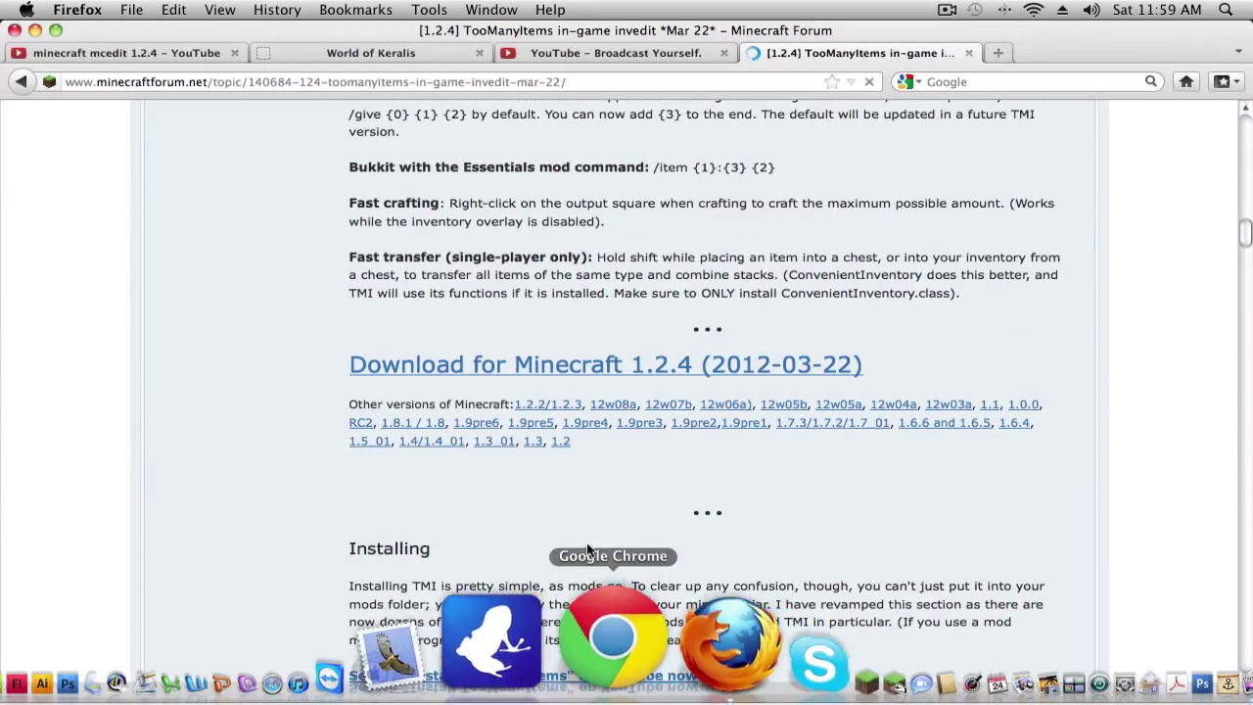
scroll(520, 411, "up", 3)
scroll(520, 411, "up", 15)
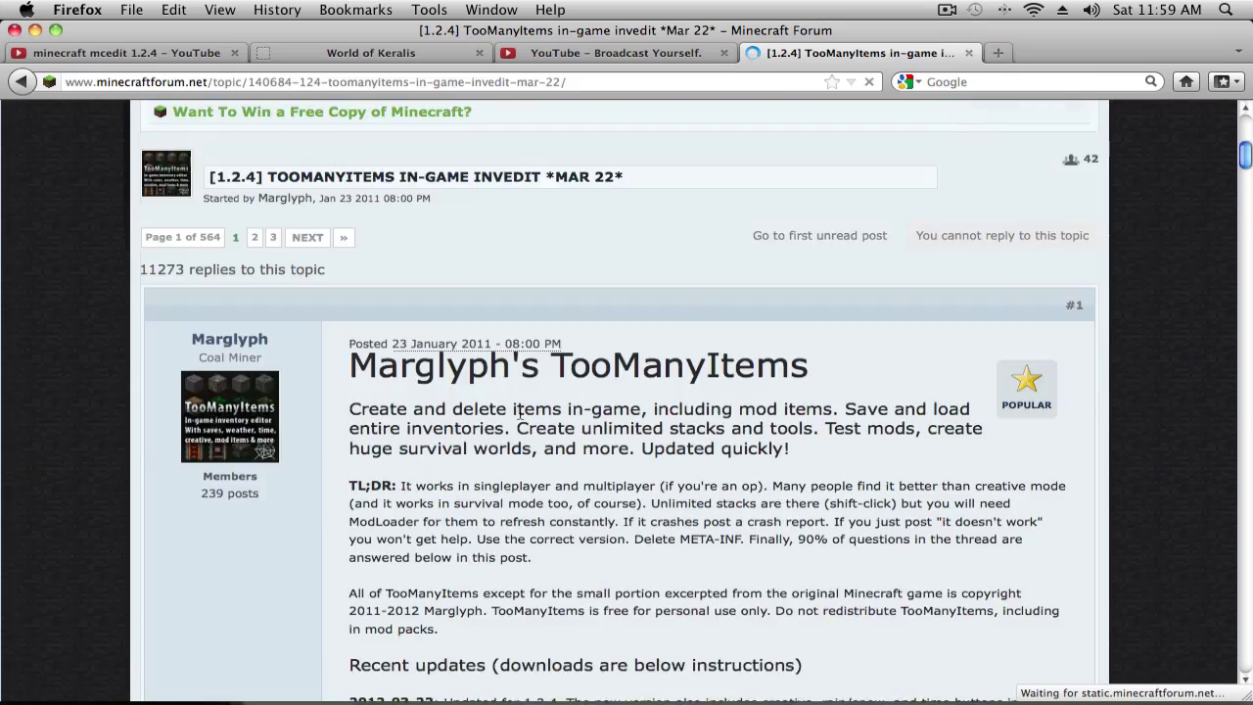
scroll(520, 411, "down", 3)
scroll(521, 419, "down", 15)
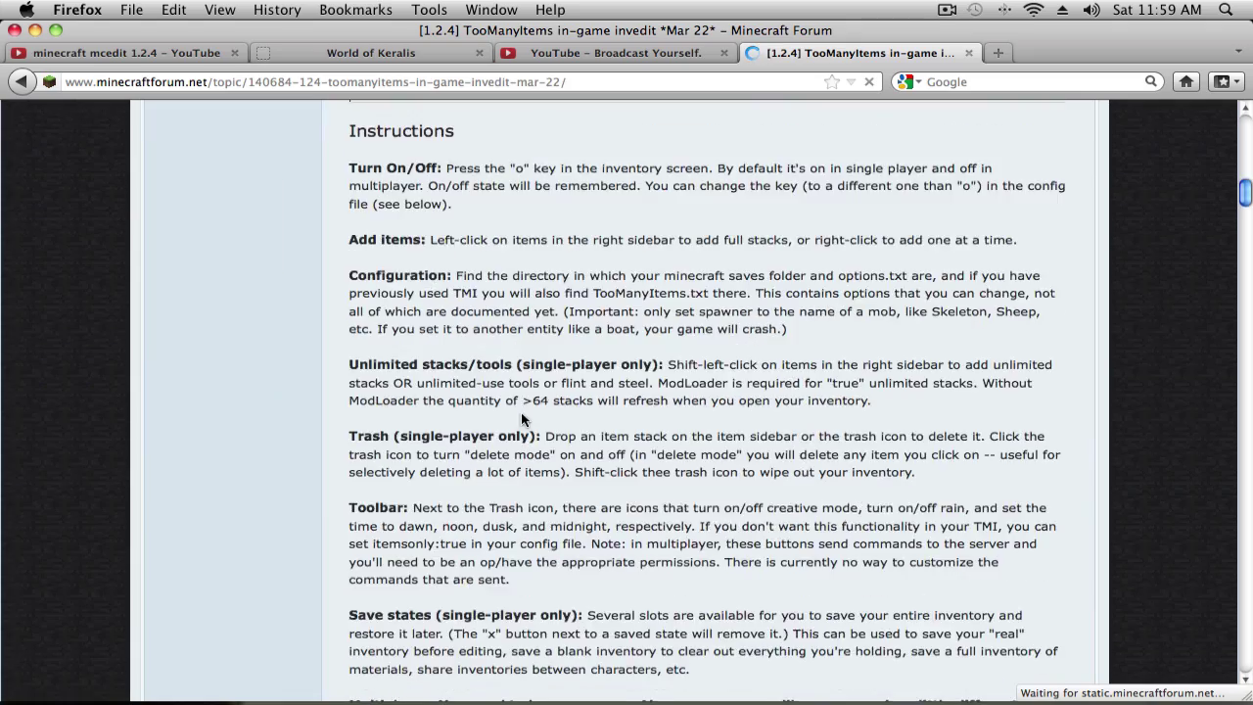
scroll(522, 416, "down", 2)
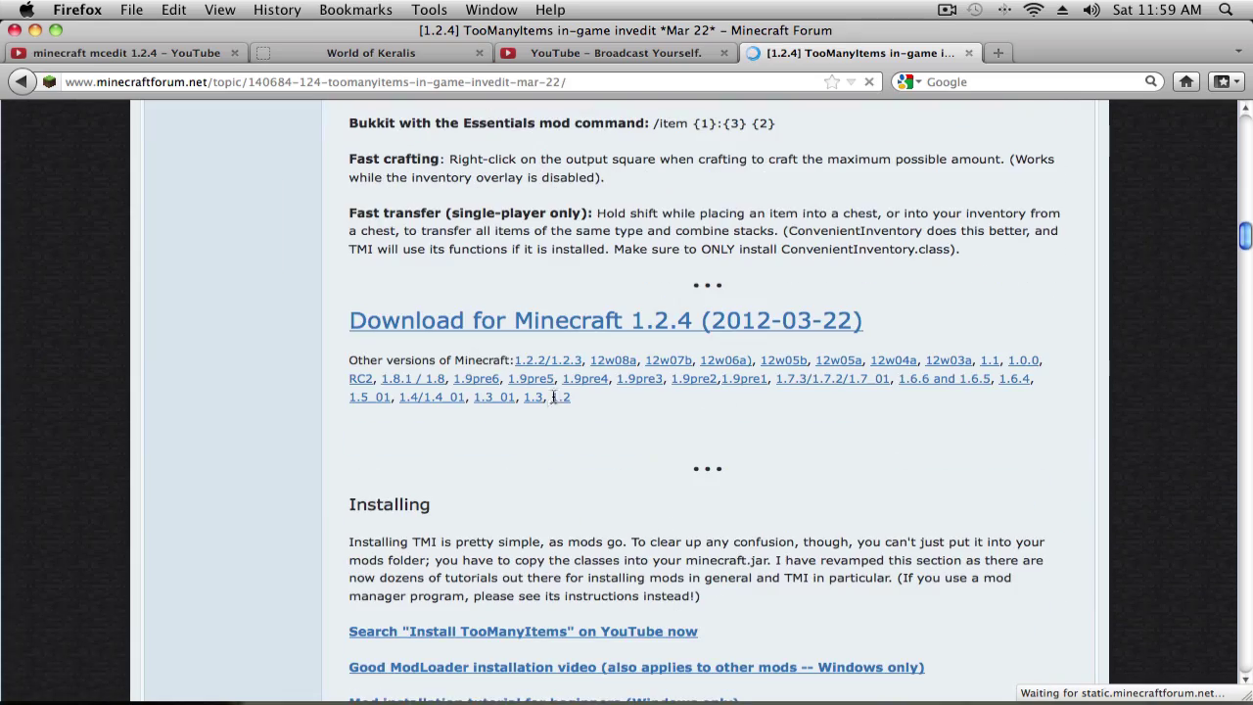
left_click(551, 324)
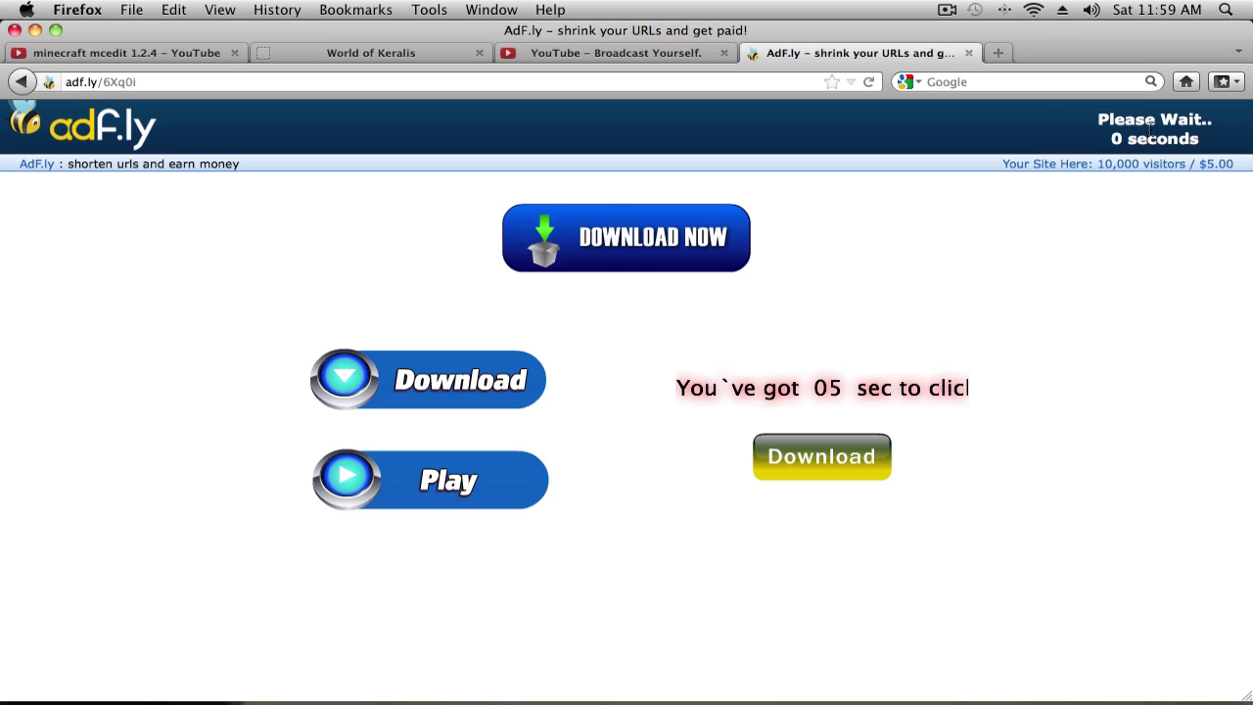
Skip the adf.ly ad to start the TooManyItems 1.2.4 download, then minimize Firefox.
left_click(1153, 133)
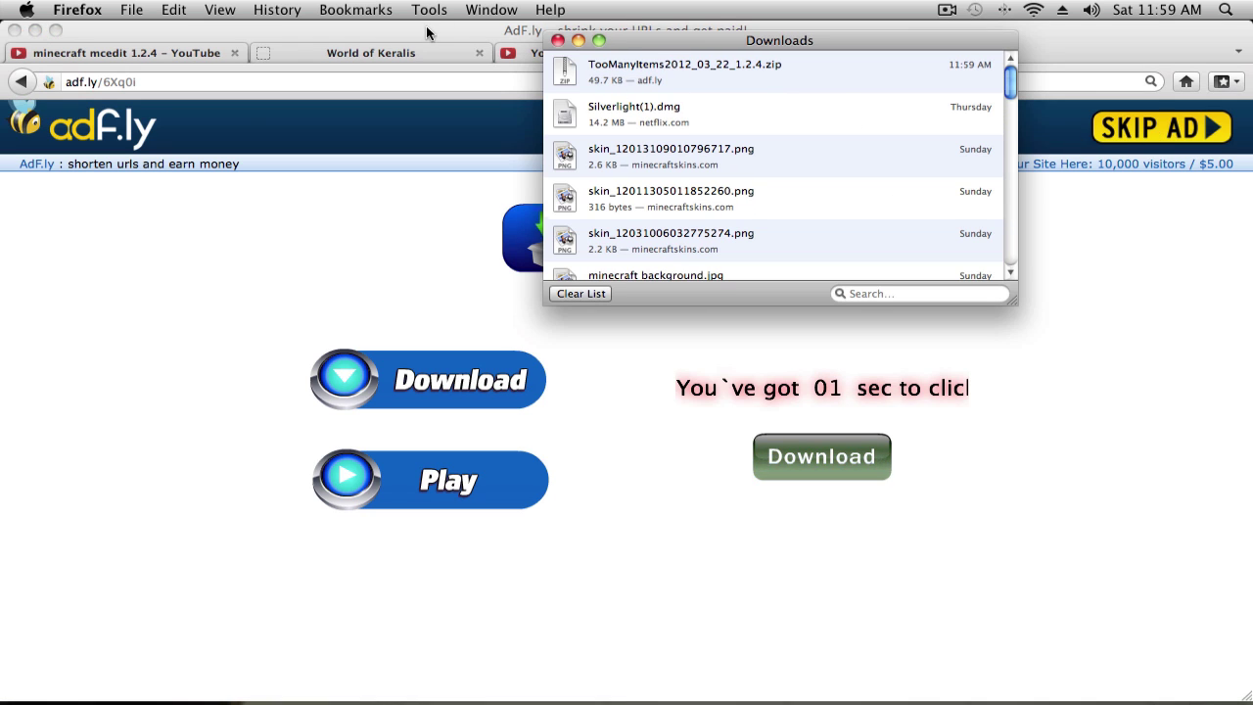
left_click(426, 27)
left_click(34, 30)
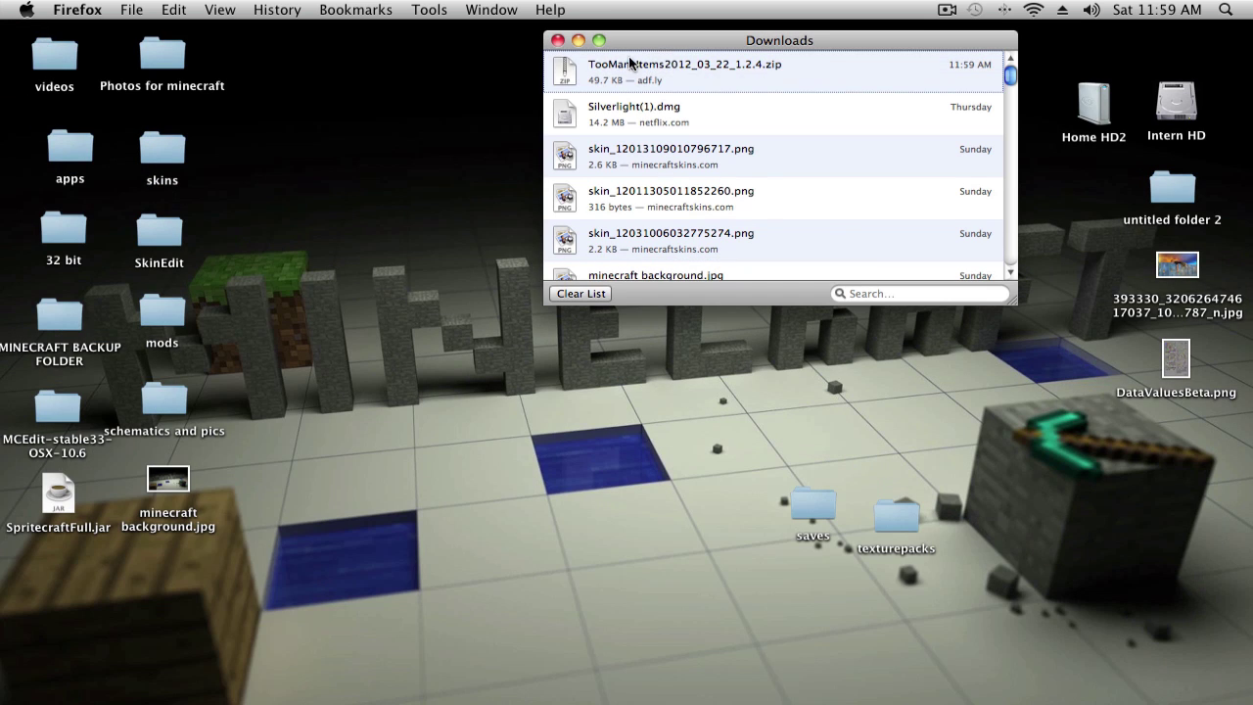
Unzip TooManyItems2012_03_22_1.2.4.zip and move the extracted folder onto the desktop.
double_click(675, 82)
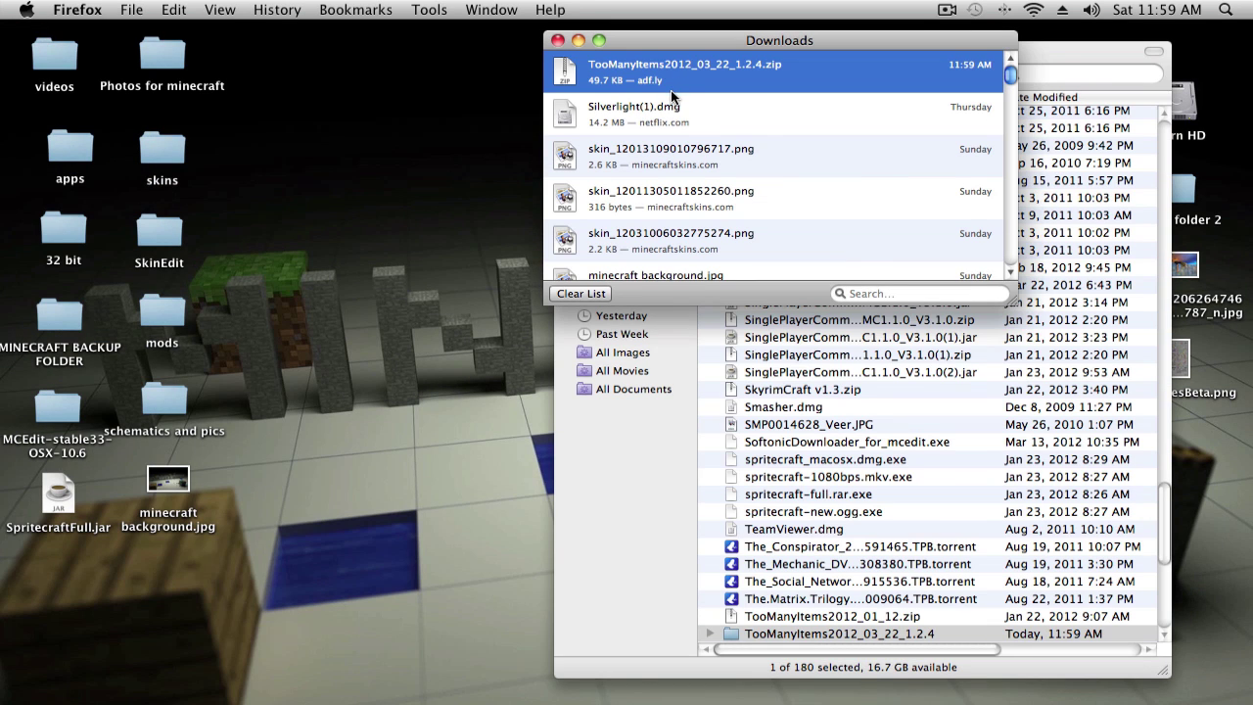
left_click(558, 40)
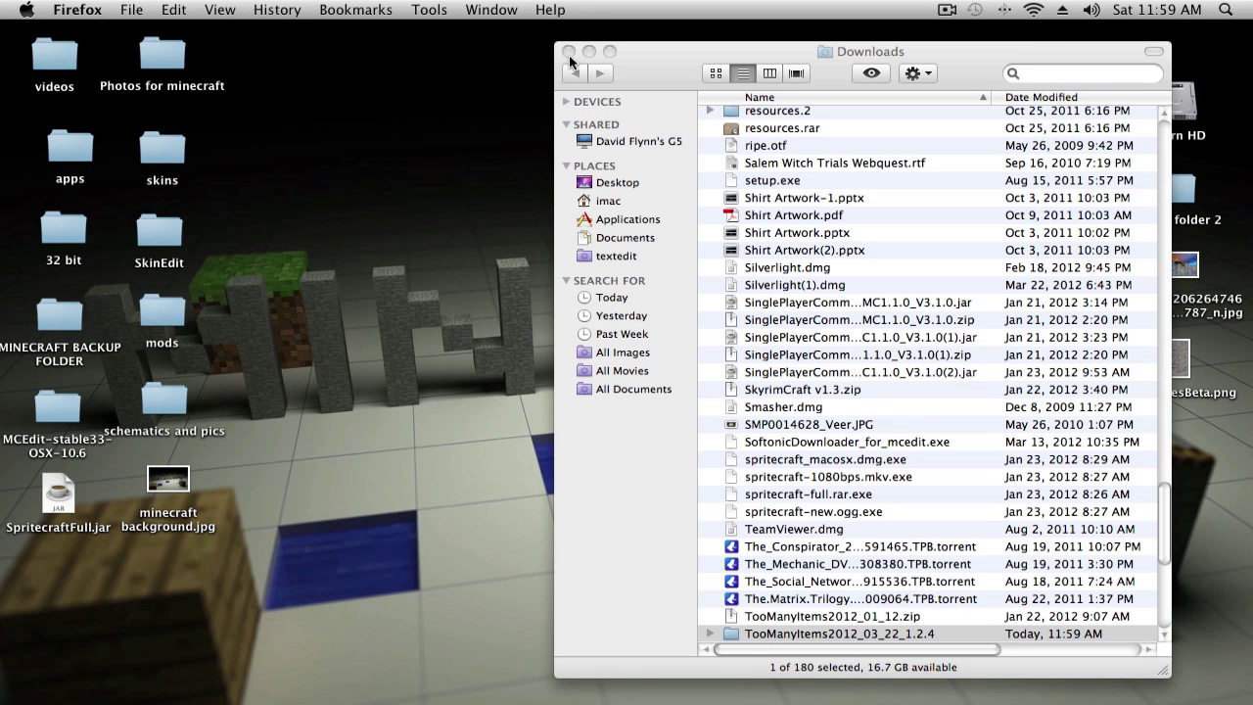
mouse_move(735, 633)
left_mouse_down()
mouse_move(504, 529)
mouse_move(338, 257)
left_mouse_up()
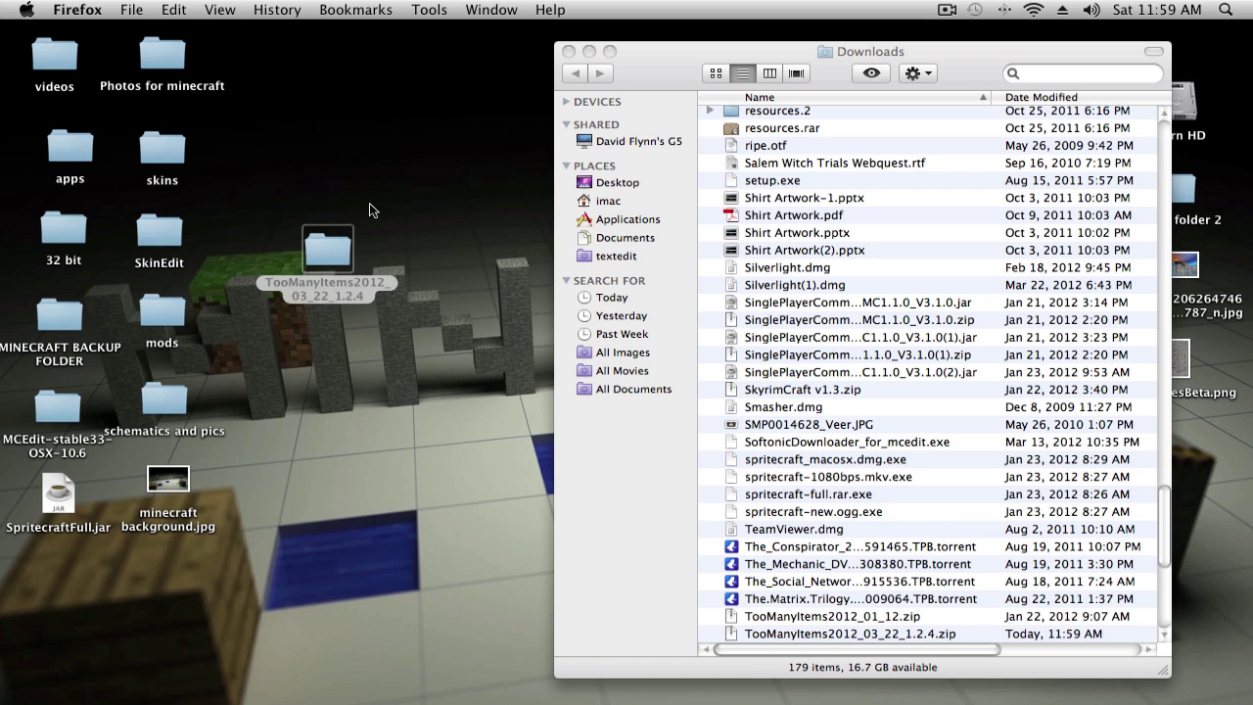
Close Downloads and look through the class files in the TooManyItems folder.
left_click(568, 52)
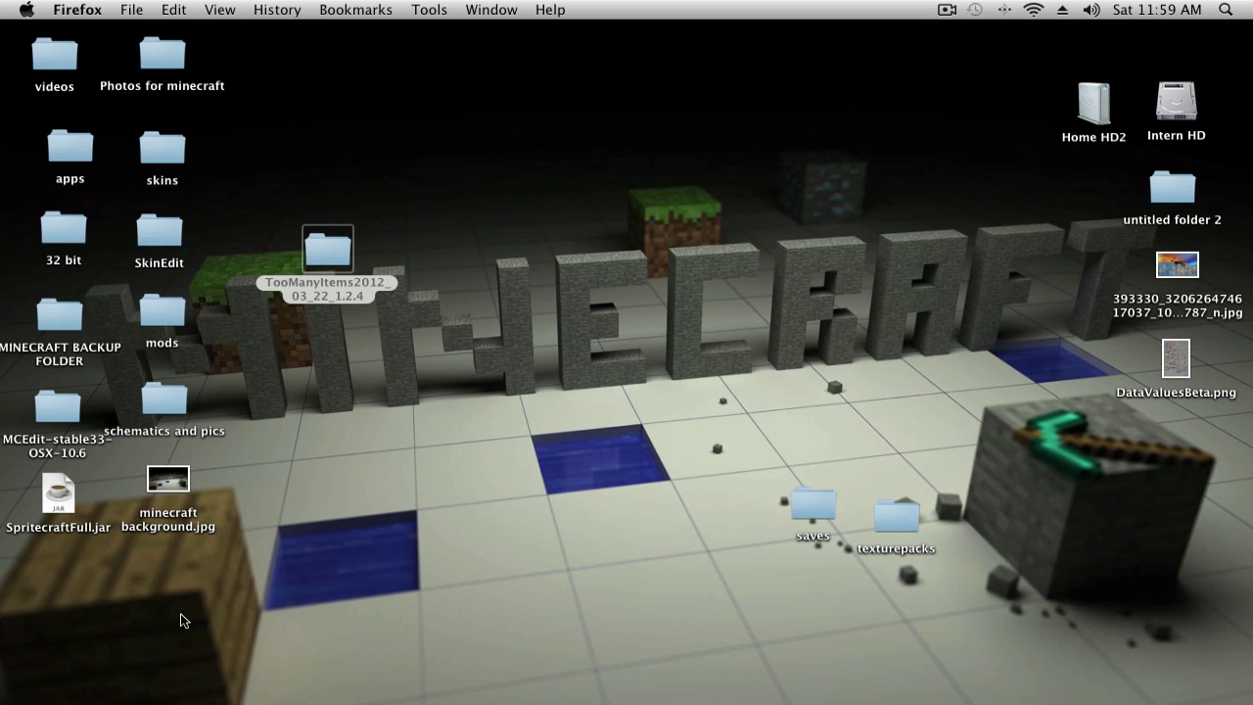
double_click(307, 255)
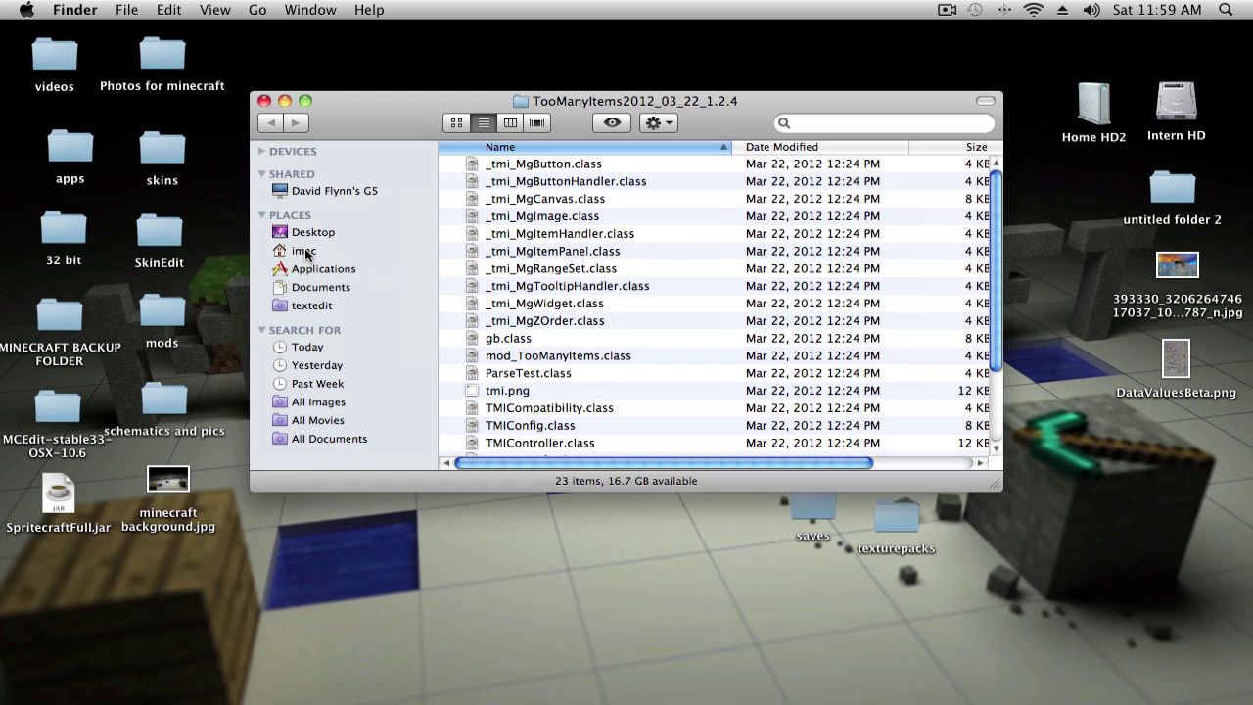
scroll(506, 205, "down", 5)
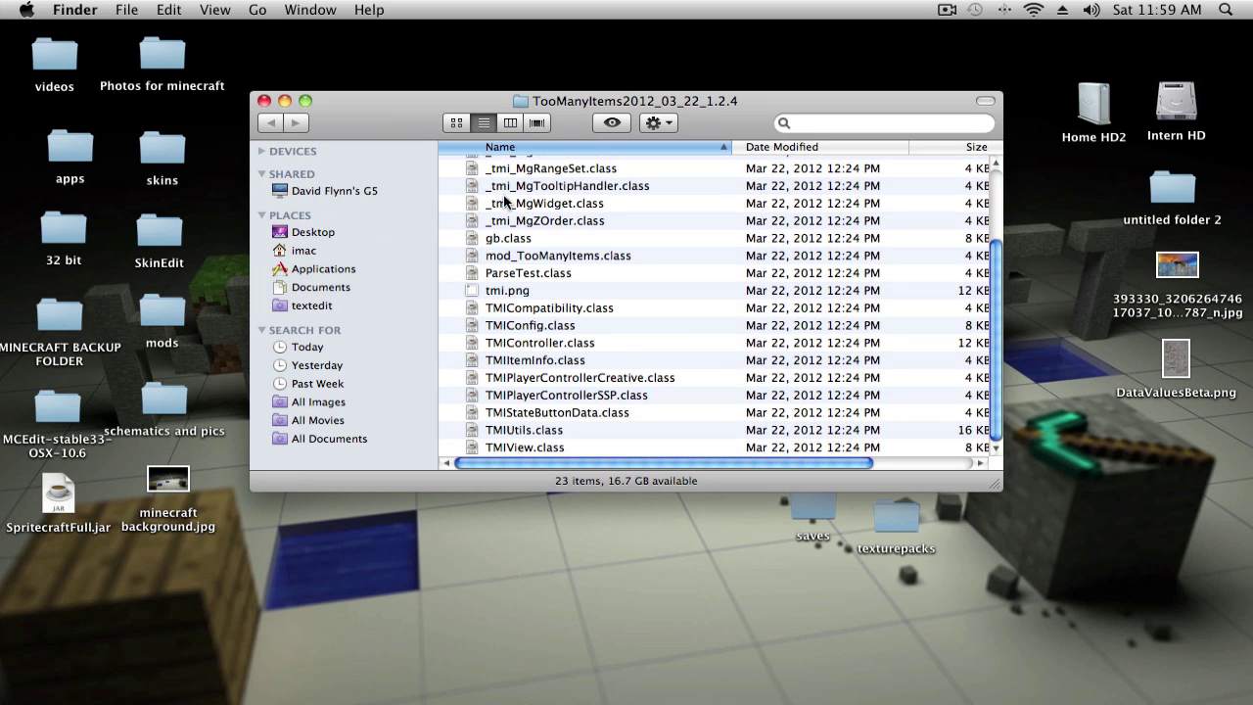
scroll(507, 225, "up", 4)
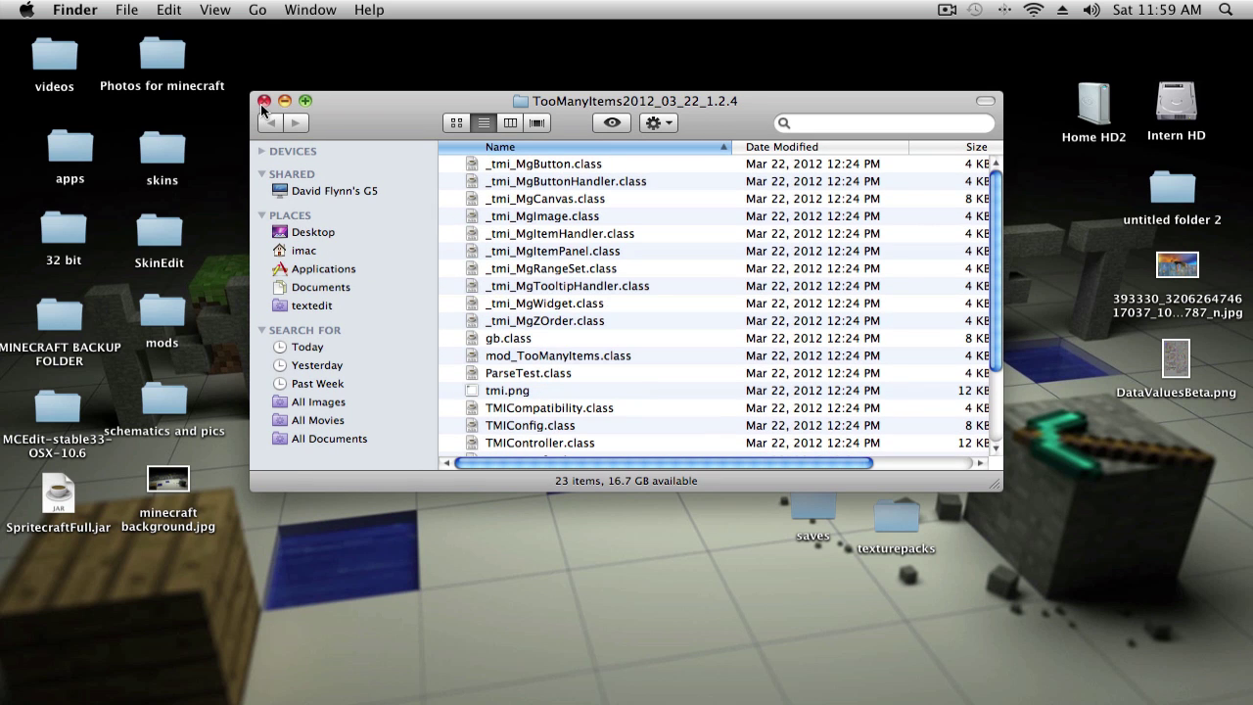
left_click(264, 101)
Open a home-folder Finder window and go to Library > Application Support > minecraft.
mouse_move(39, 701)
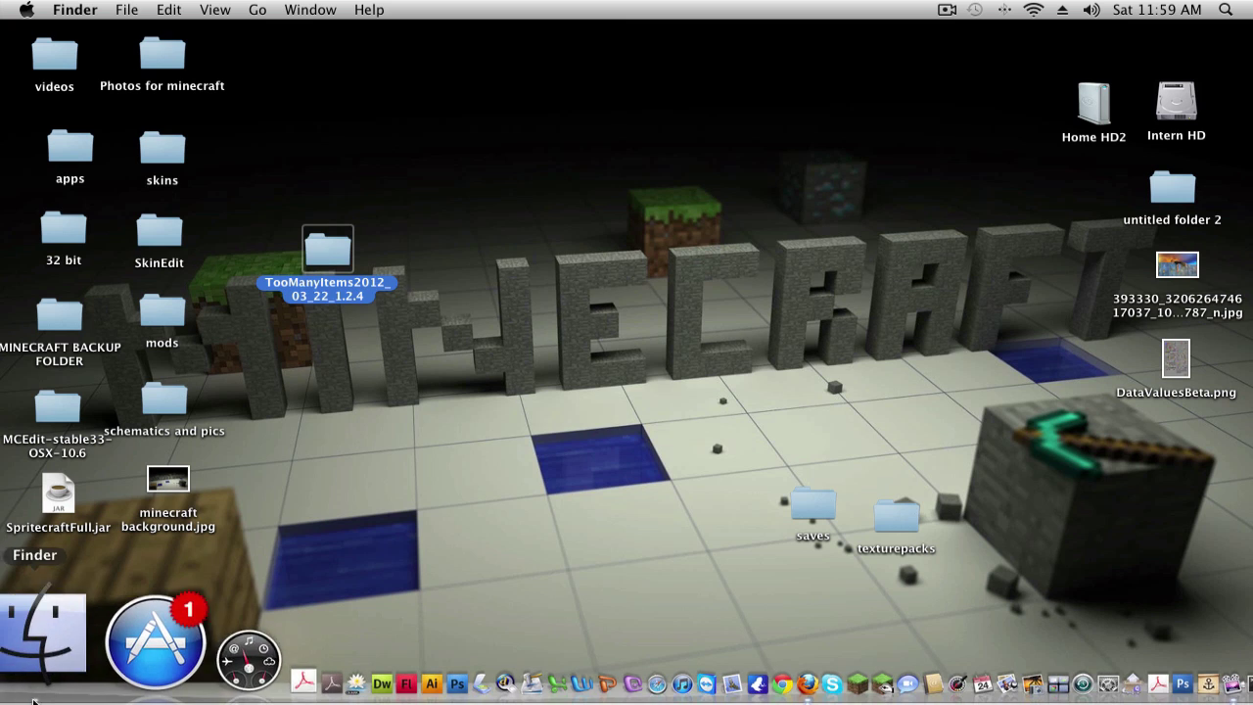
left_click(50, 639)
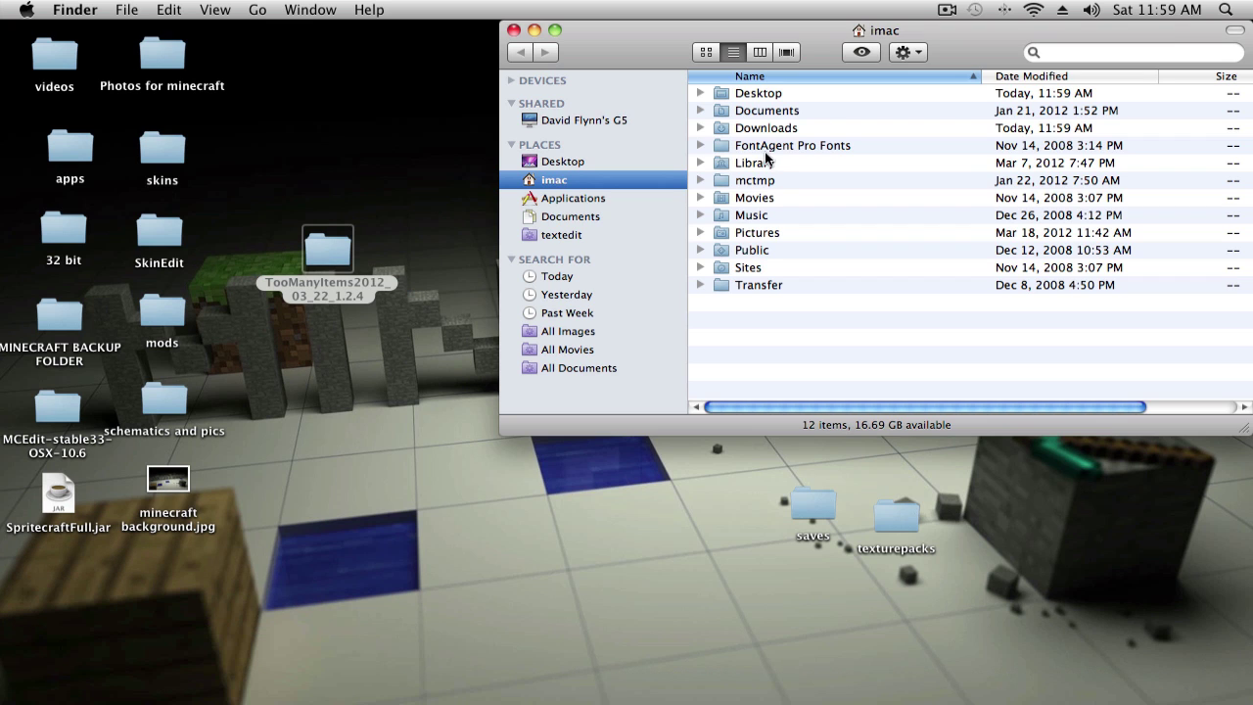
double_click(761, 164)
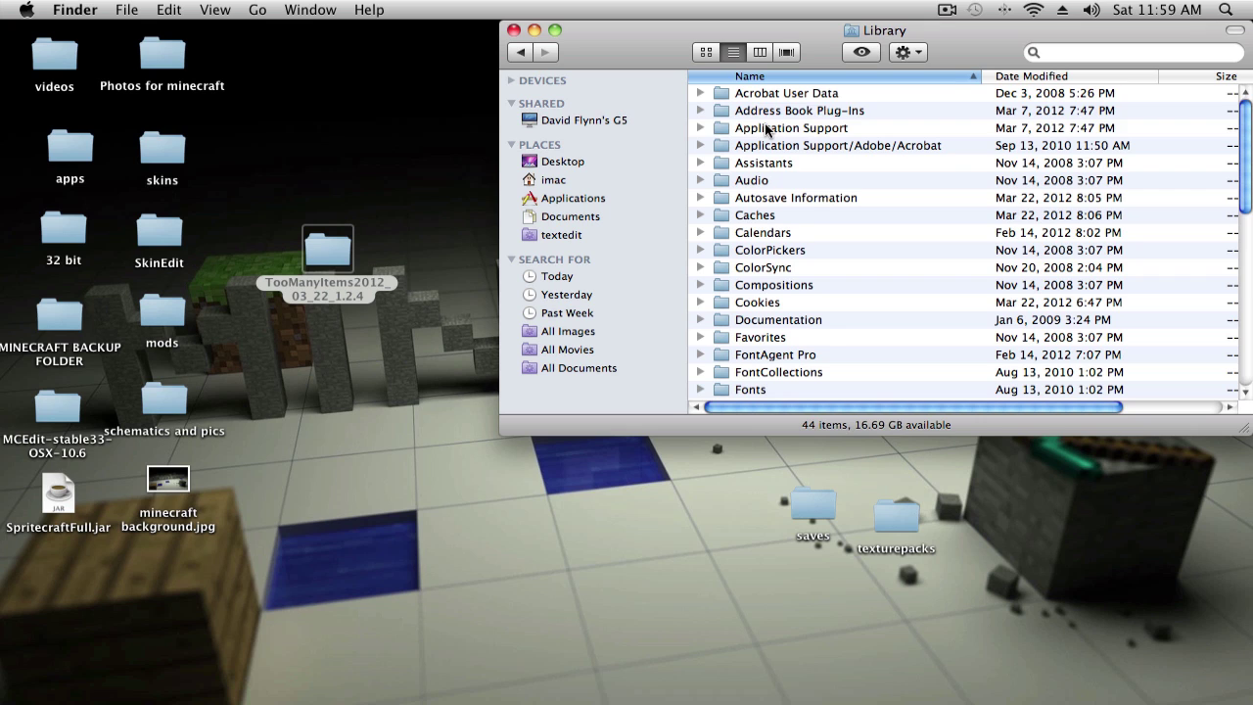
double_click(769, 128)
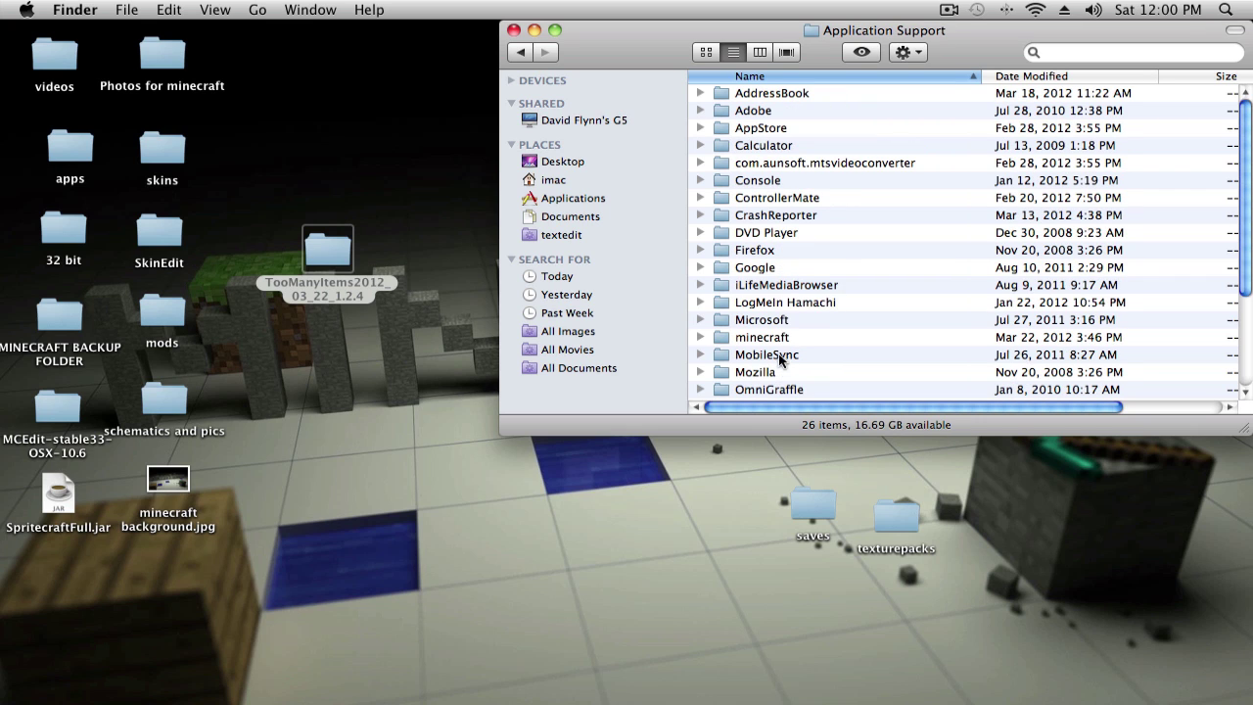
double_click(780, 338)
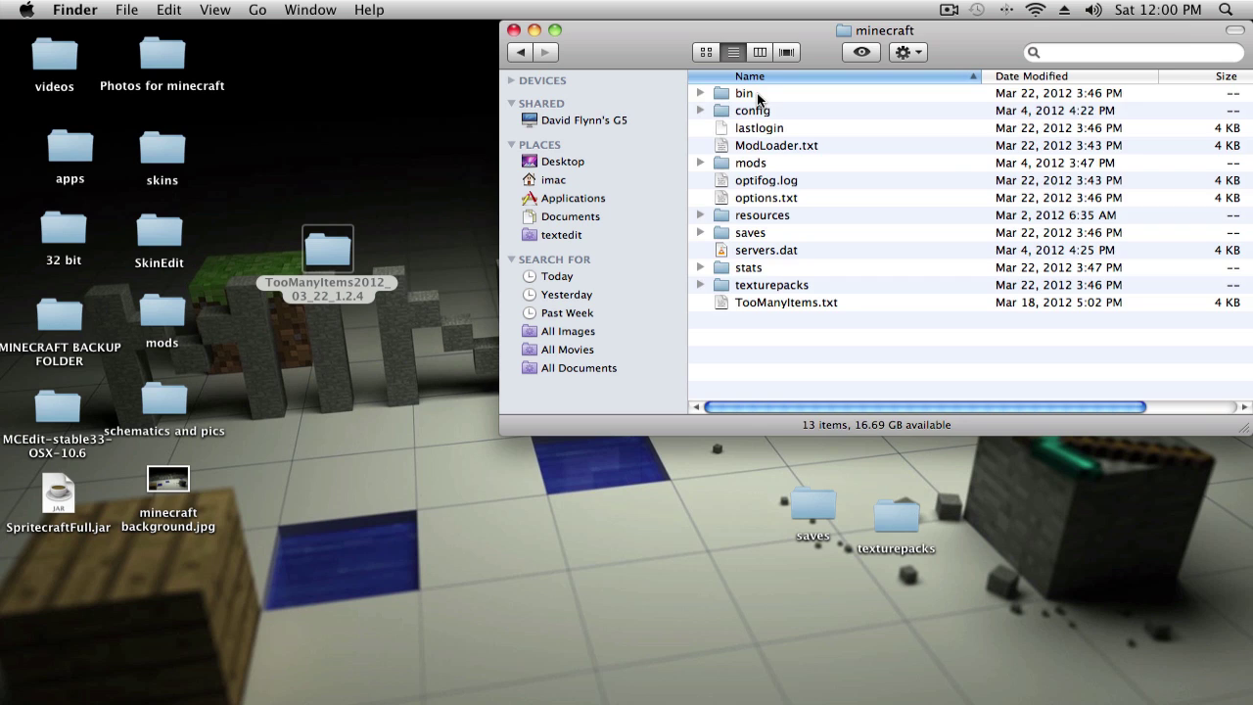
In the bin folder, rename minecraft.jar to minecraft.zip through Get Info, accepting the .zip extension.
double_click(759, 98)
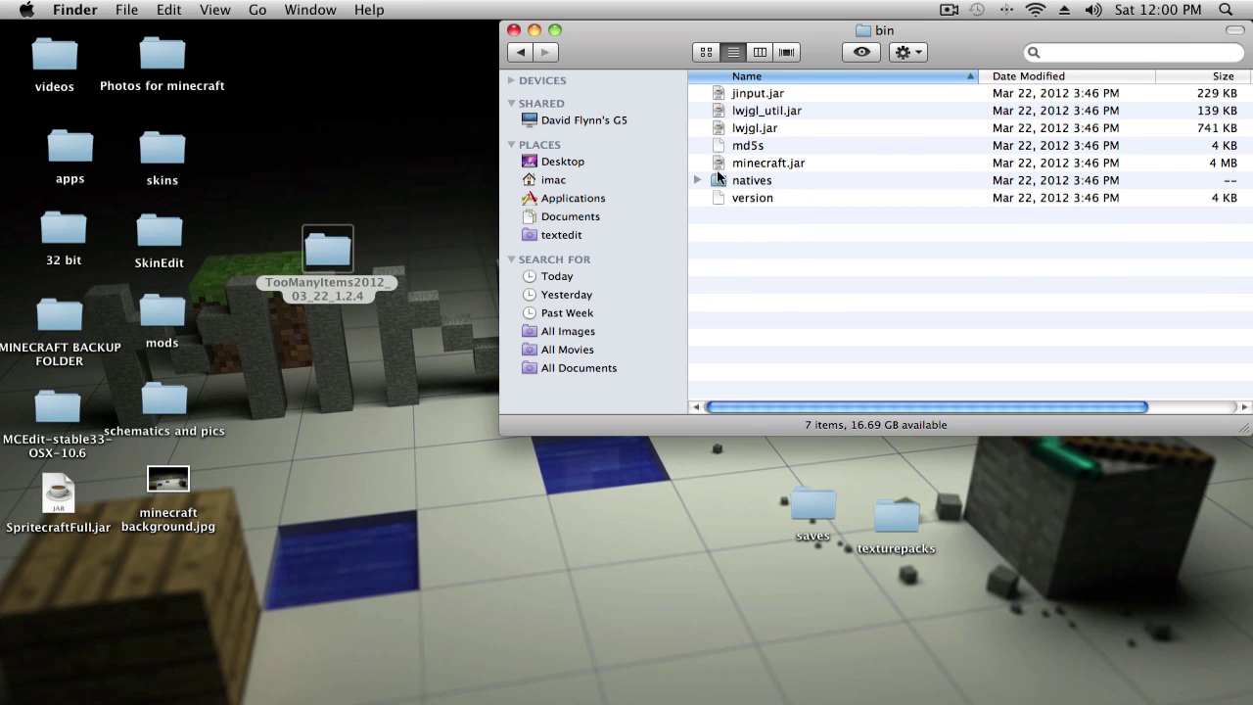
right_click(801, 165)
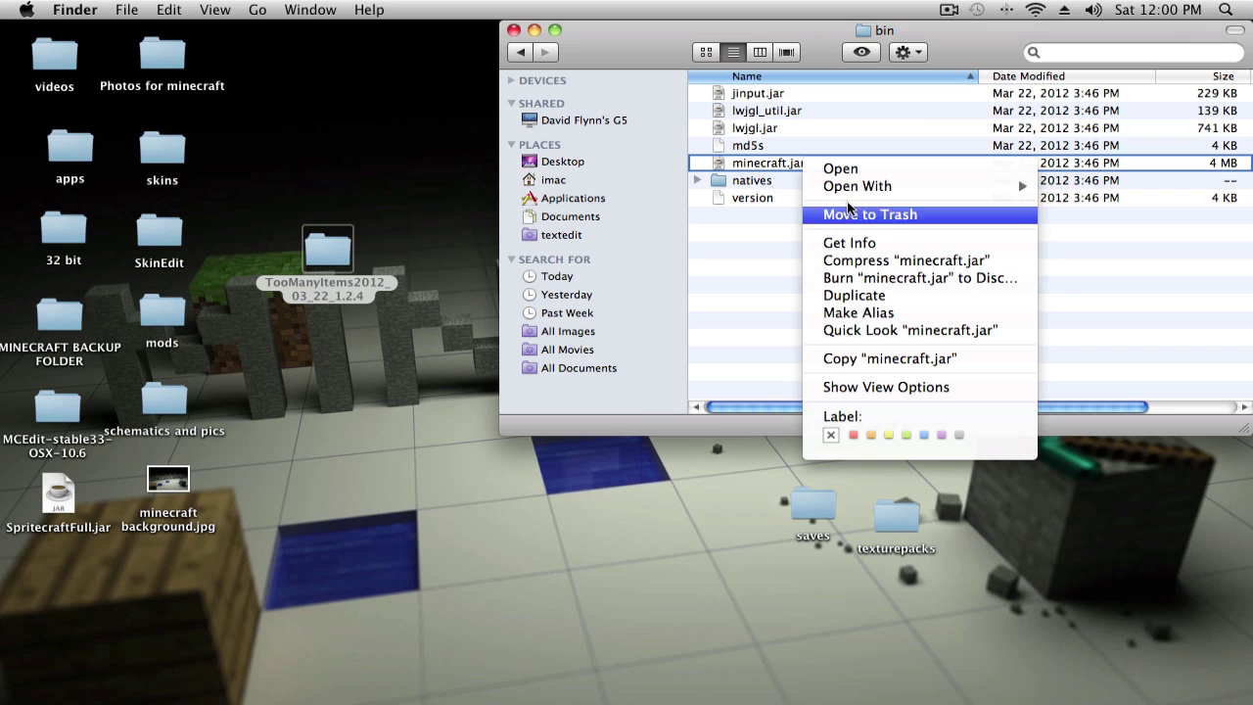
left_click(849, 243)
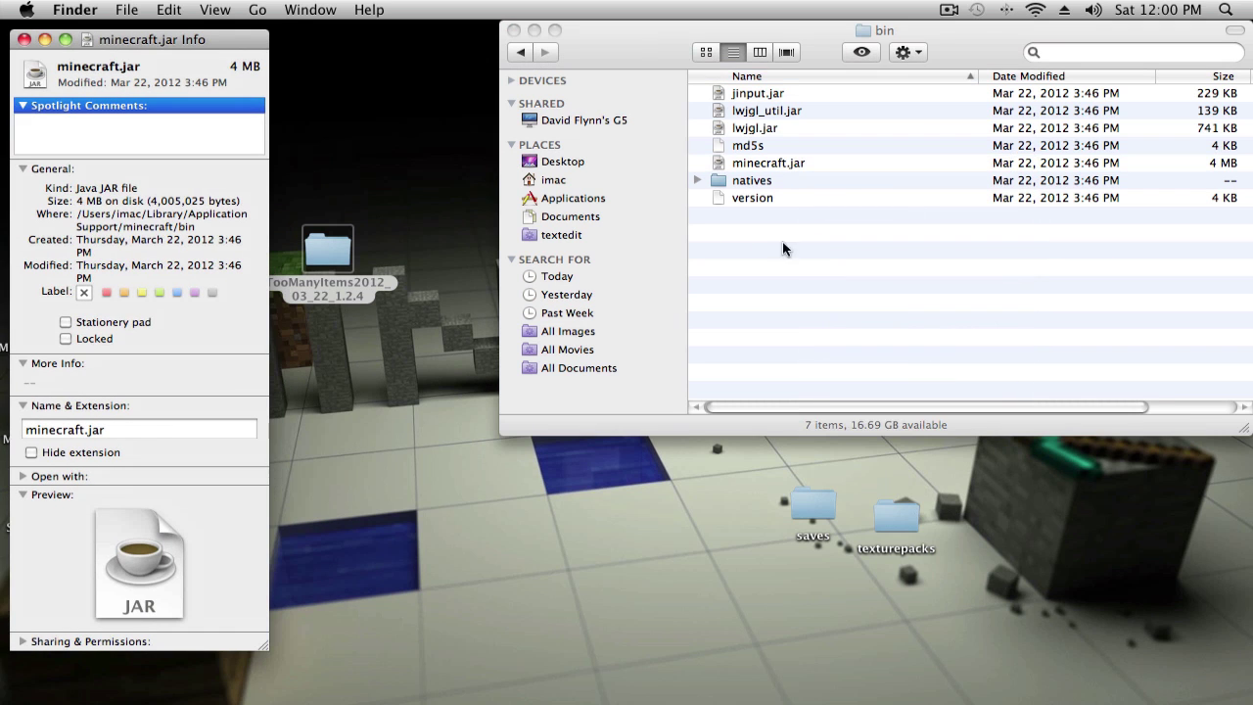
left_click(166, 431)
type("zip")
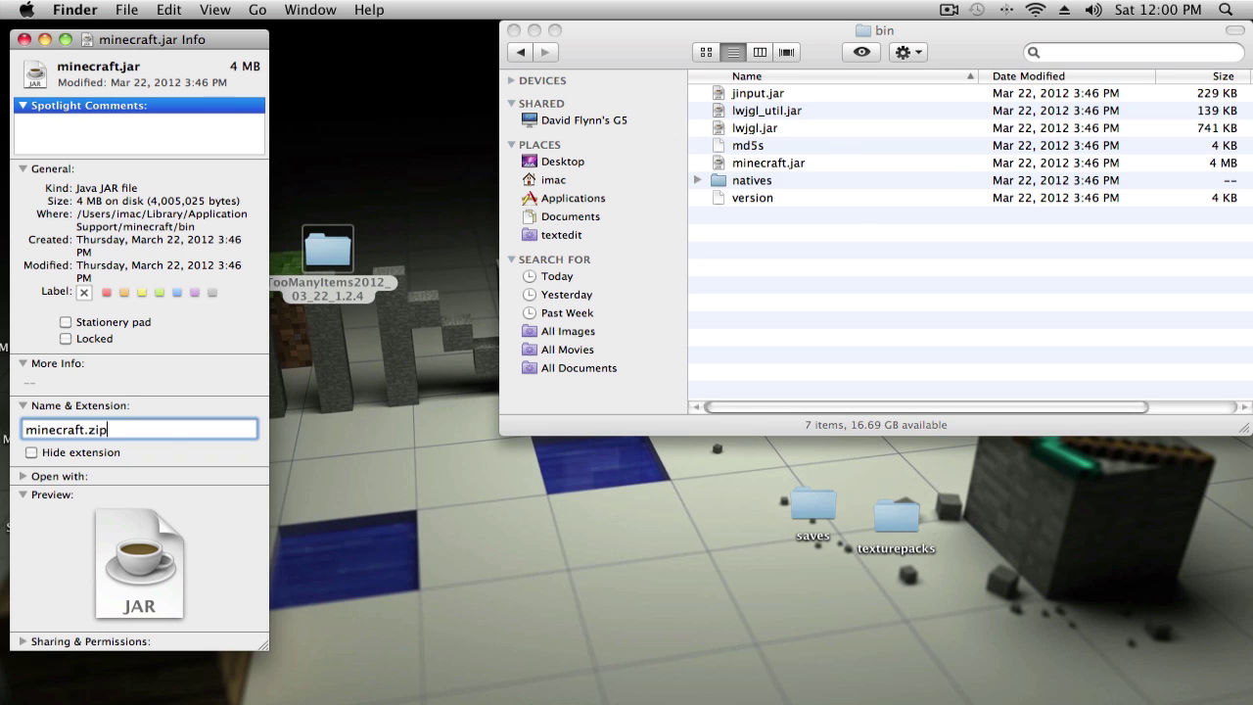
key("Return")
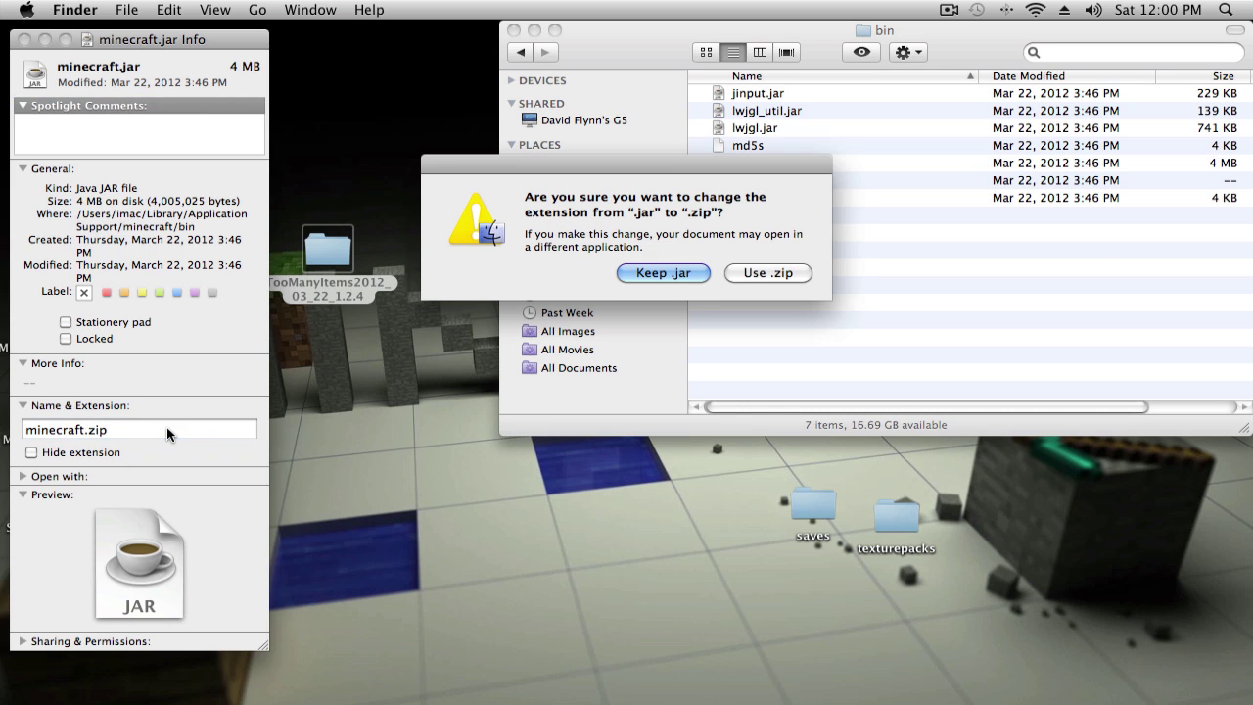
left_click(767, 273)
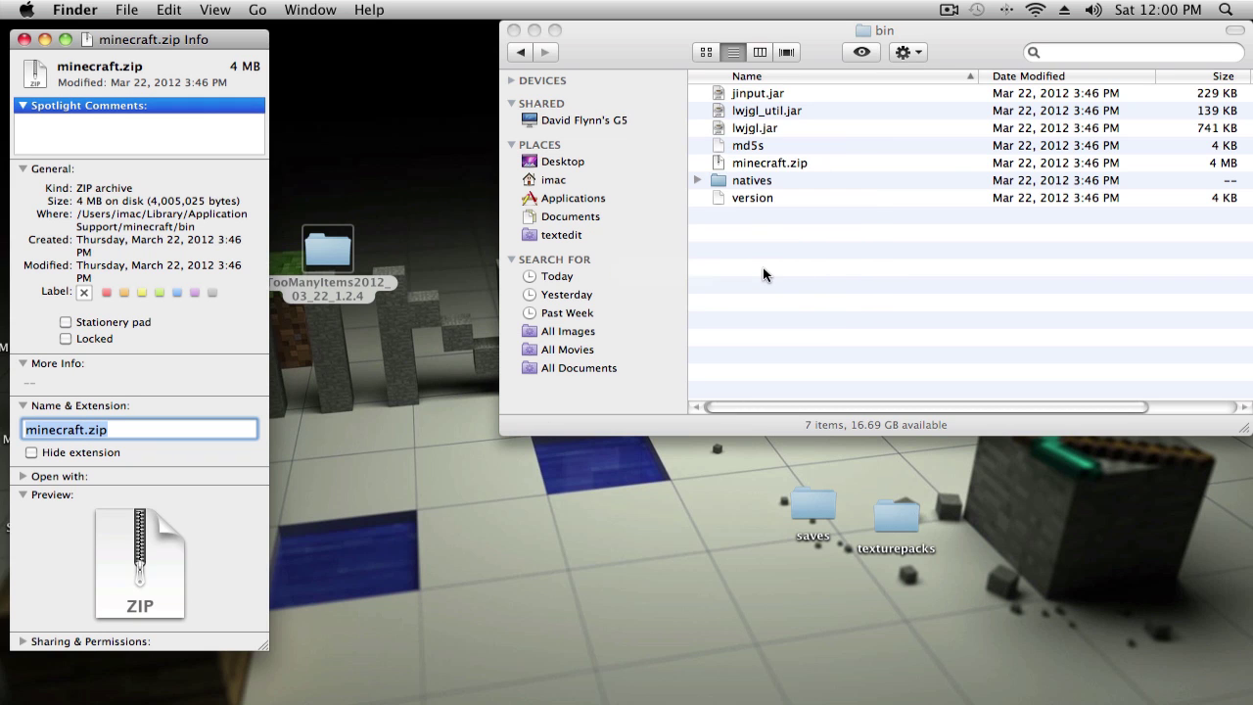
Extract minecraft.zip into a minecraft folder and move the zip to the Trash.
left_click(760, 170)
double_click(759, 169)
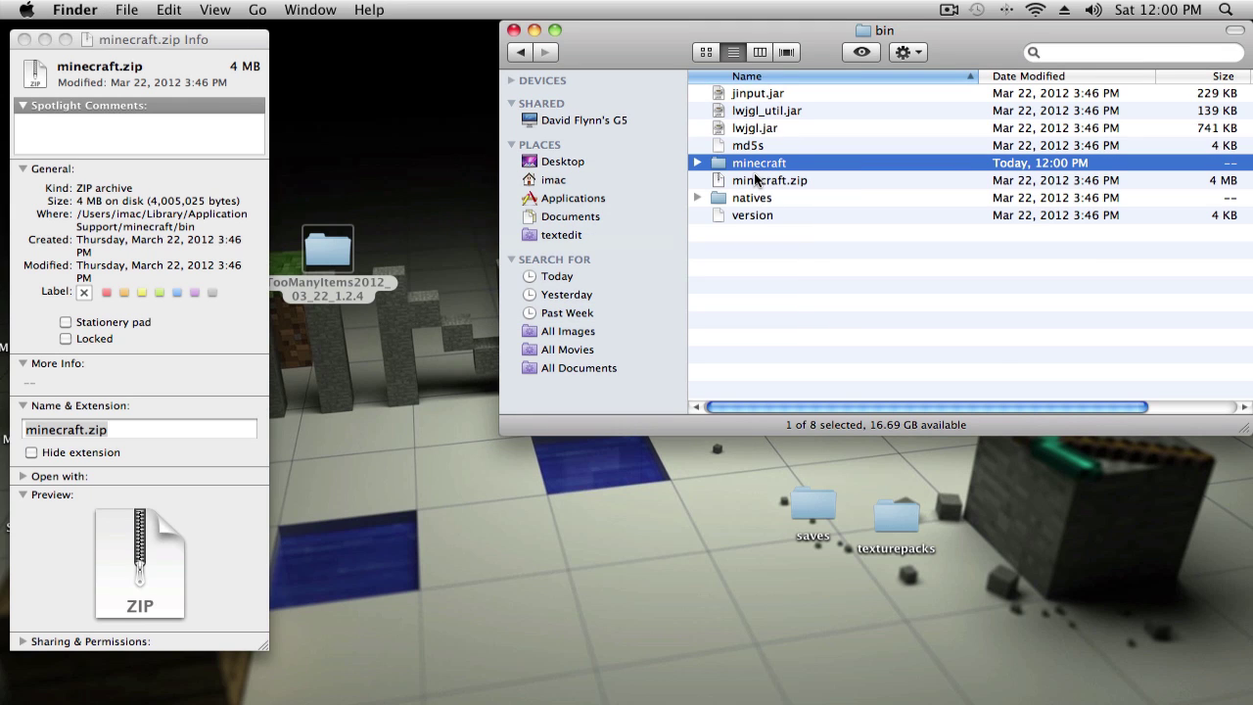
left_click(760, 180)
right_click(758, 176)
left_click(783, 231)
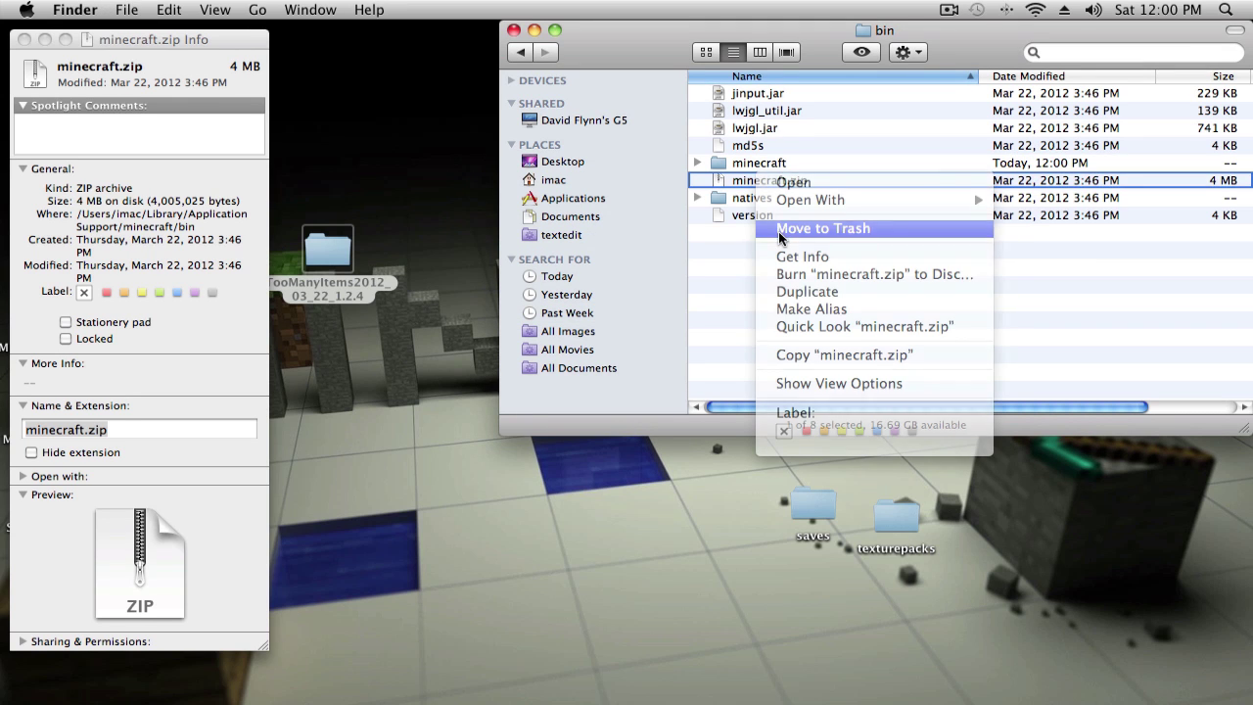
left_click(29, 42)
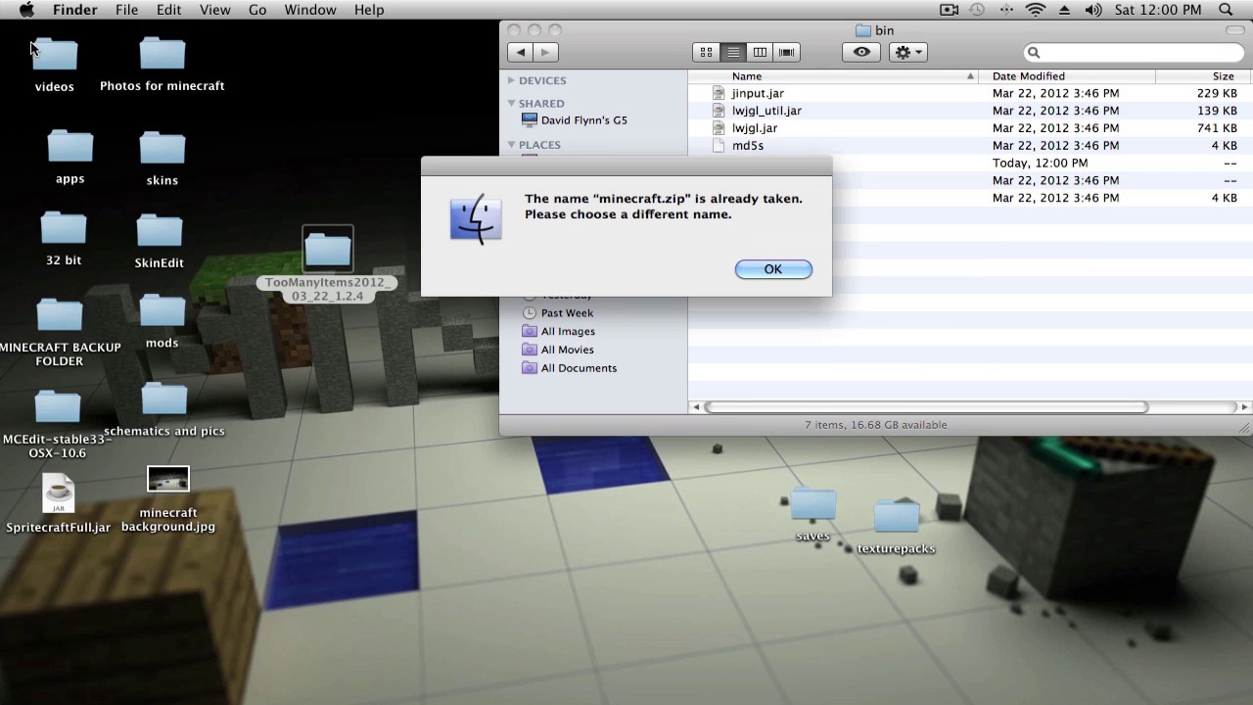
left_click(767, 272)
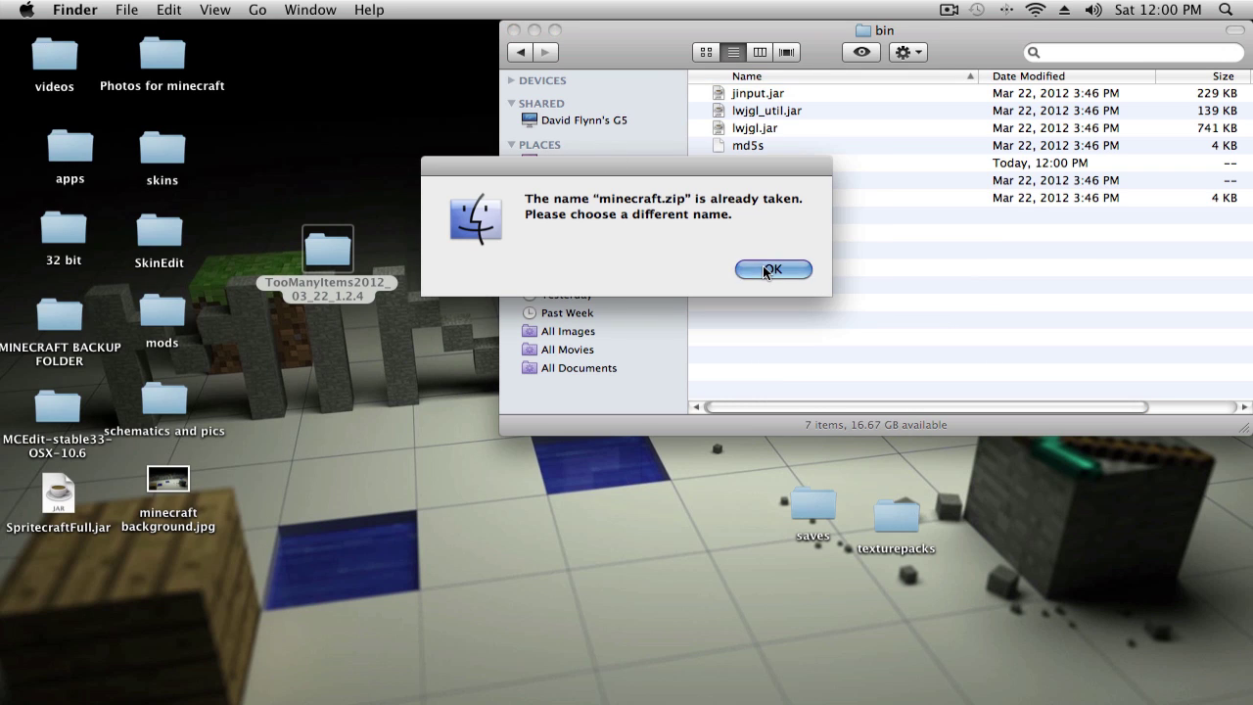
Rename the extracted minecraft folder to minecraft.jar through Get Info, adding the .jar extension.
right_click(781, 168)
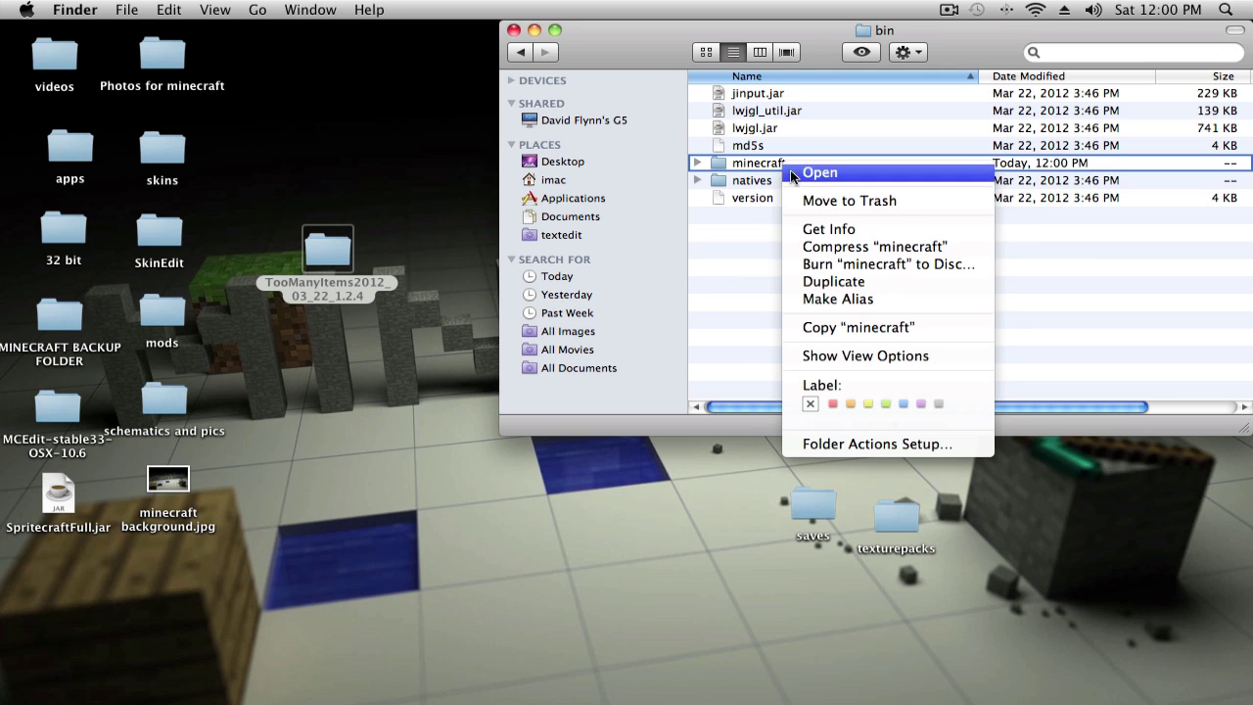
left_click(812, 232)
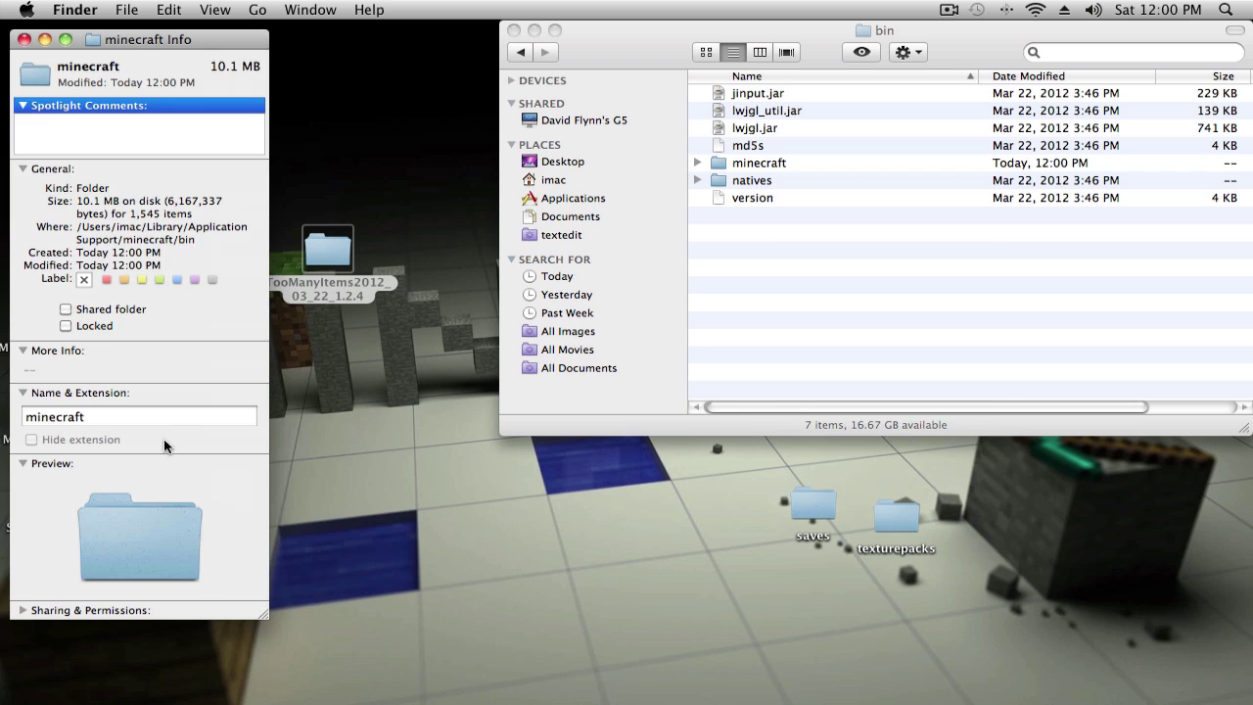
left_click(155, 415)
type(".jar")
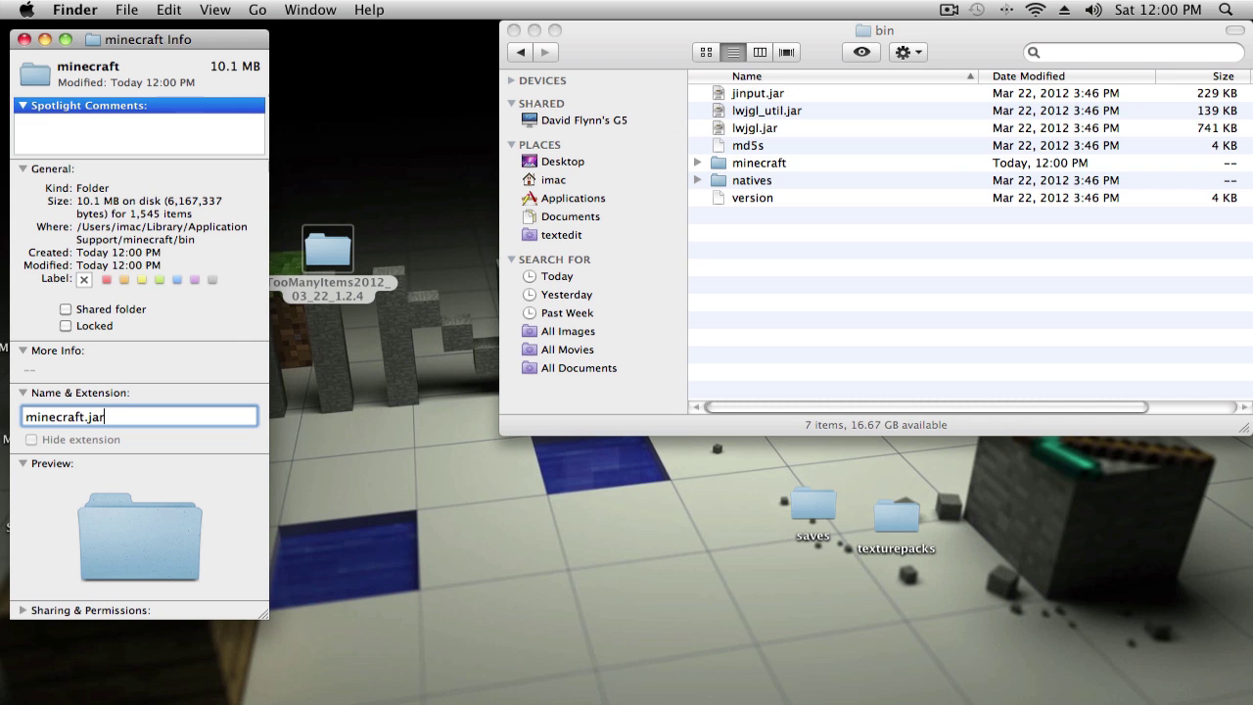
key("Return")
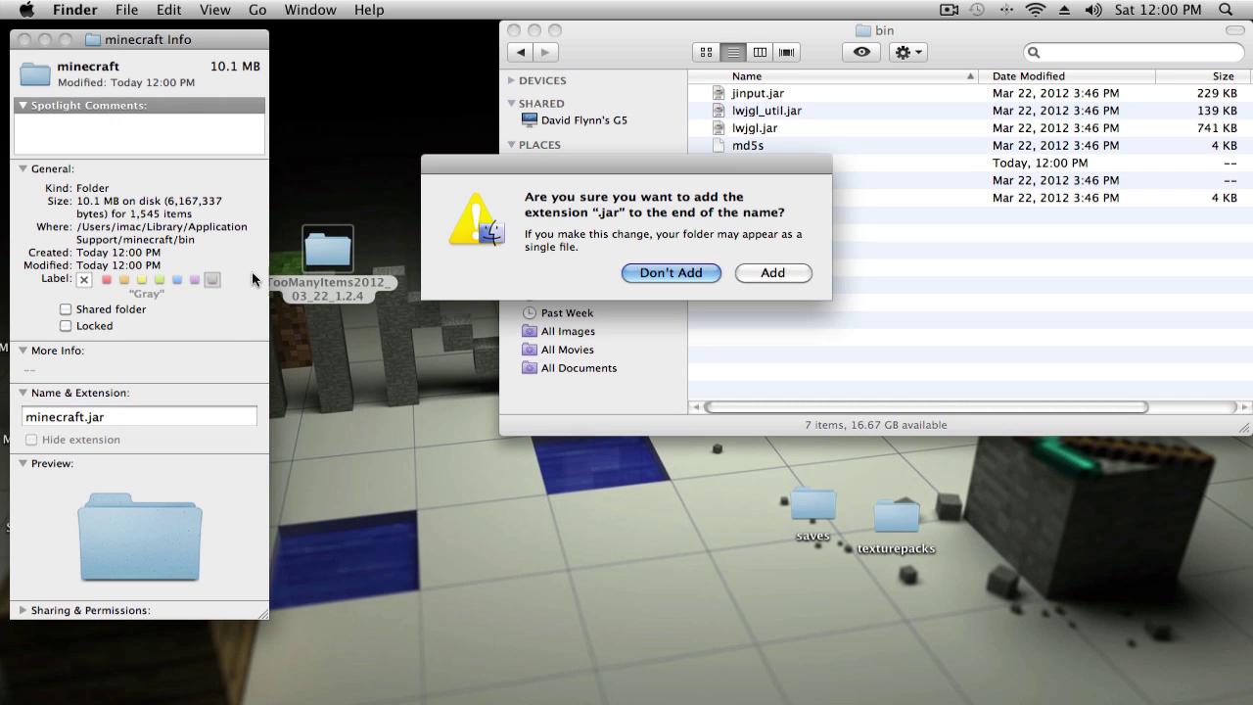
left_click(772, 273)
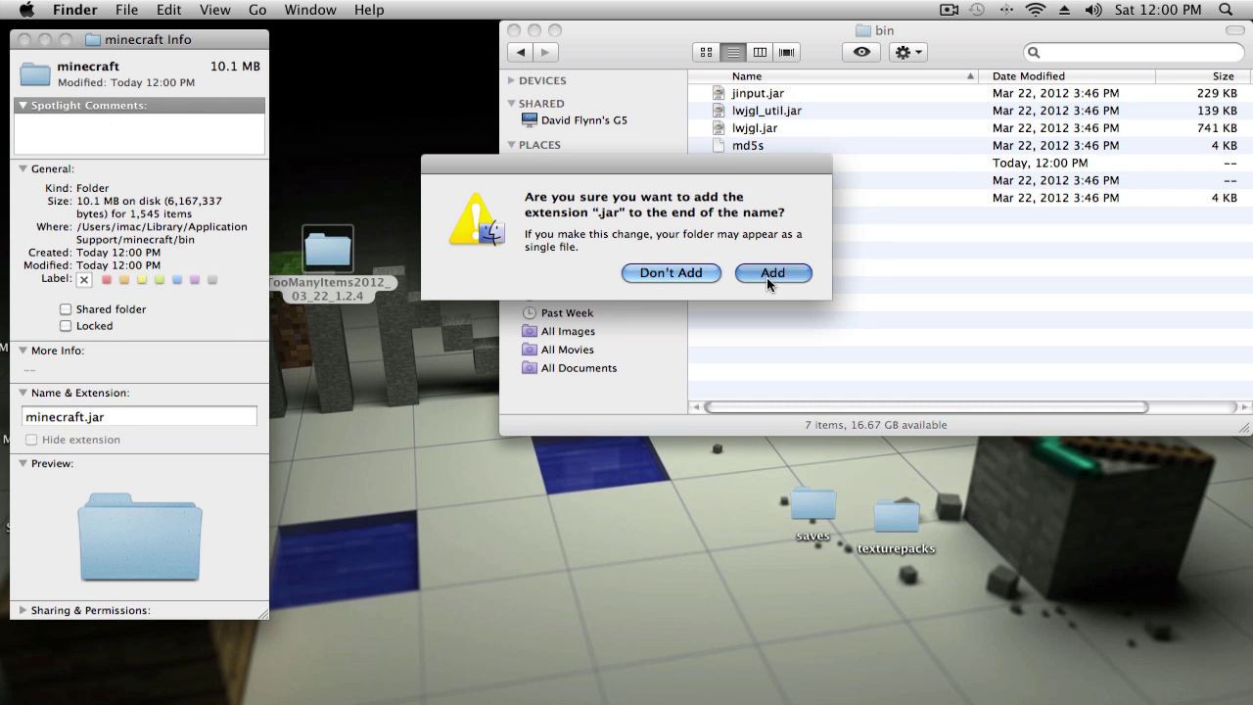
left_click_drag(19, 40, 32, 44)
left_click(34, 43)
Open the minecraft.jar folder and move its META-INF folder to the Trash.
double_click(737, 163)
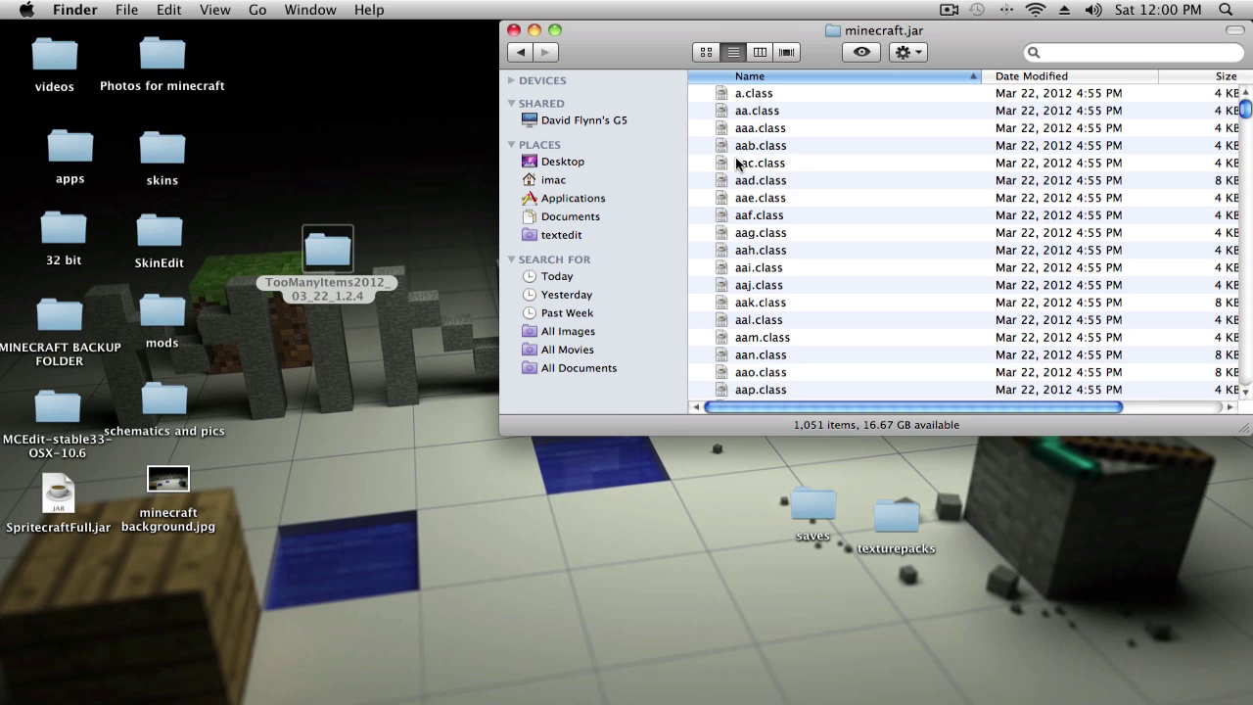
scroll(749, 147, "down", 5)
scroll(749, 146, "down", 5)
left_click_drag(964, 31, 858, 30)
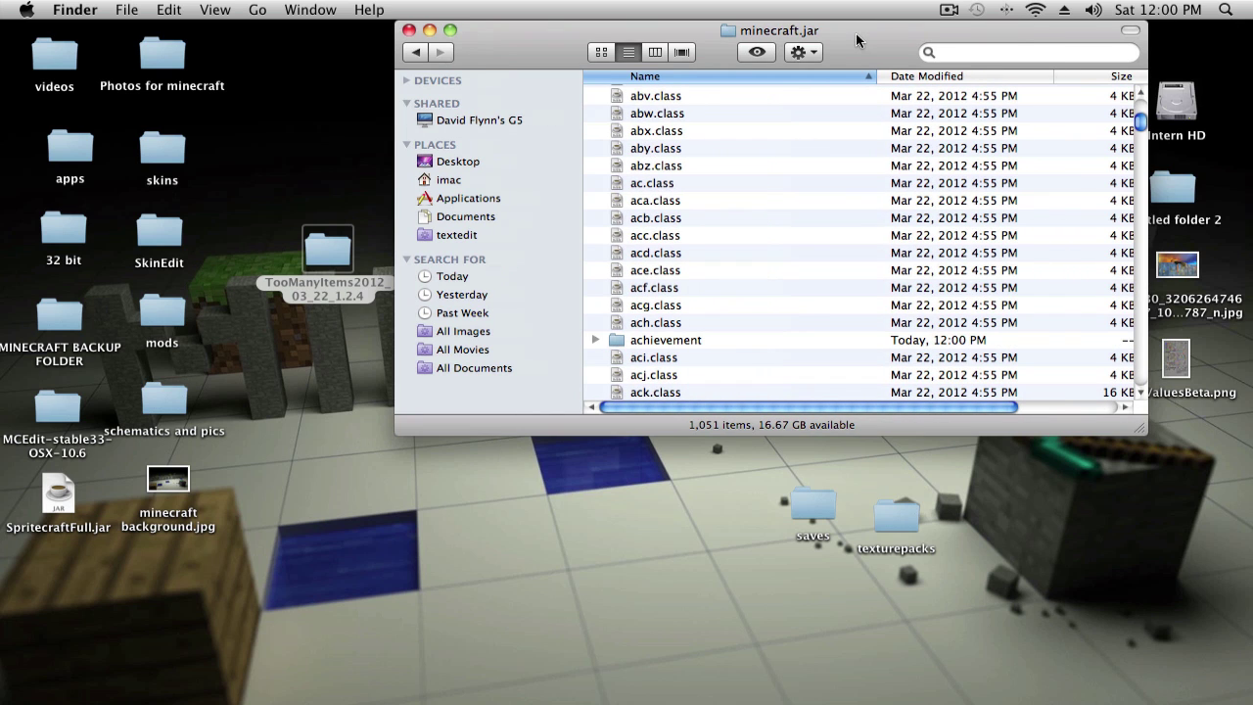
left_click_drag(1010, 409, 1089, 407)
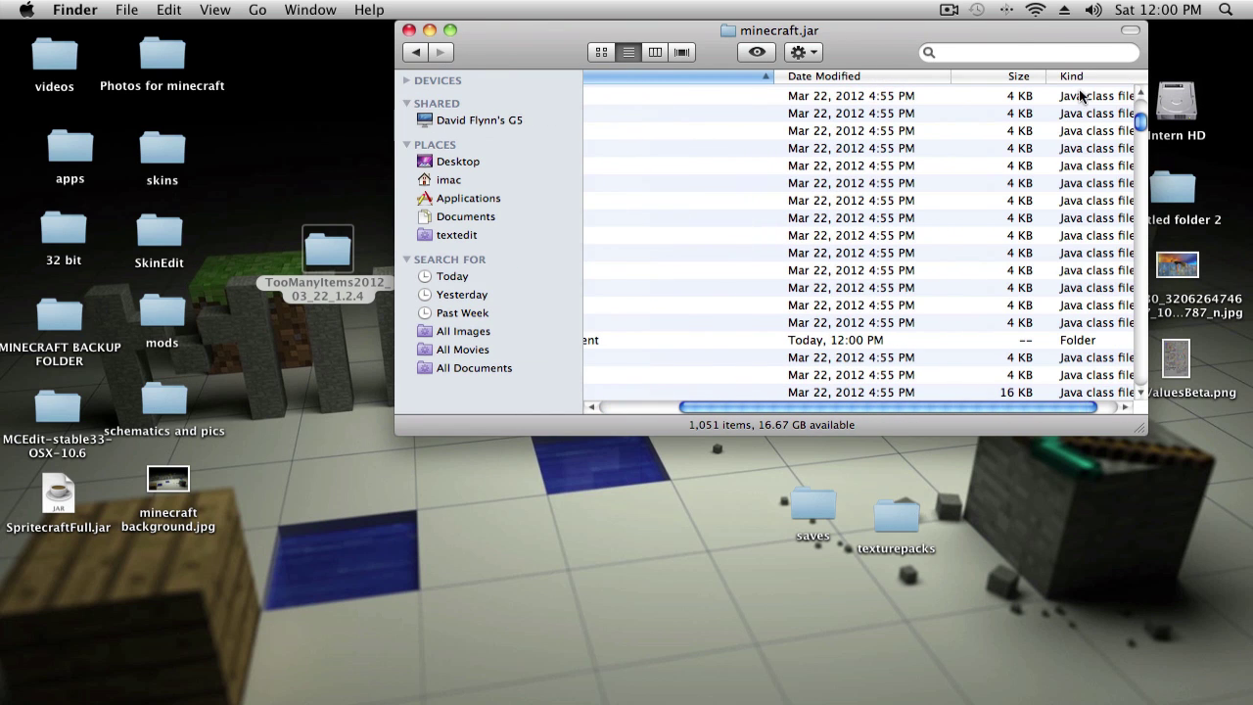
left_click_drag(1007, 411, 760, 407)
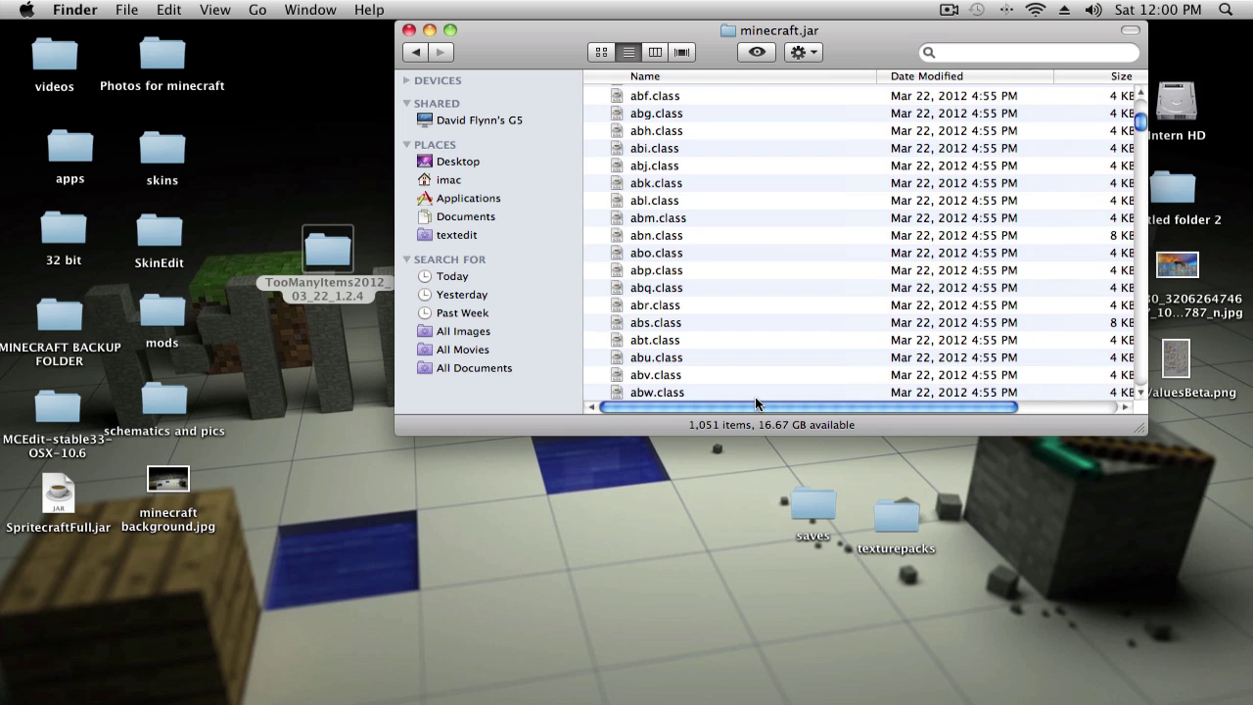
scroll(760, 387, "up", 10)
scroll(761, 375, "up", 3)
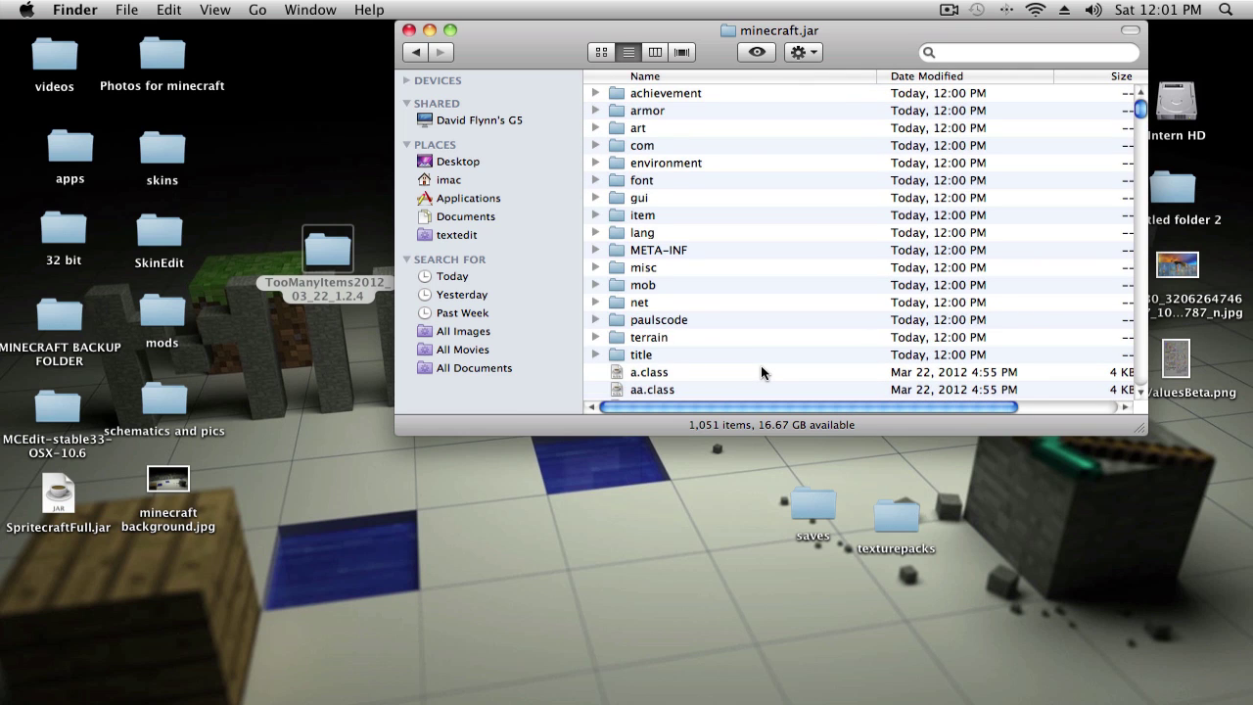
left_click(666, 252)
right_click(667, 251)
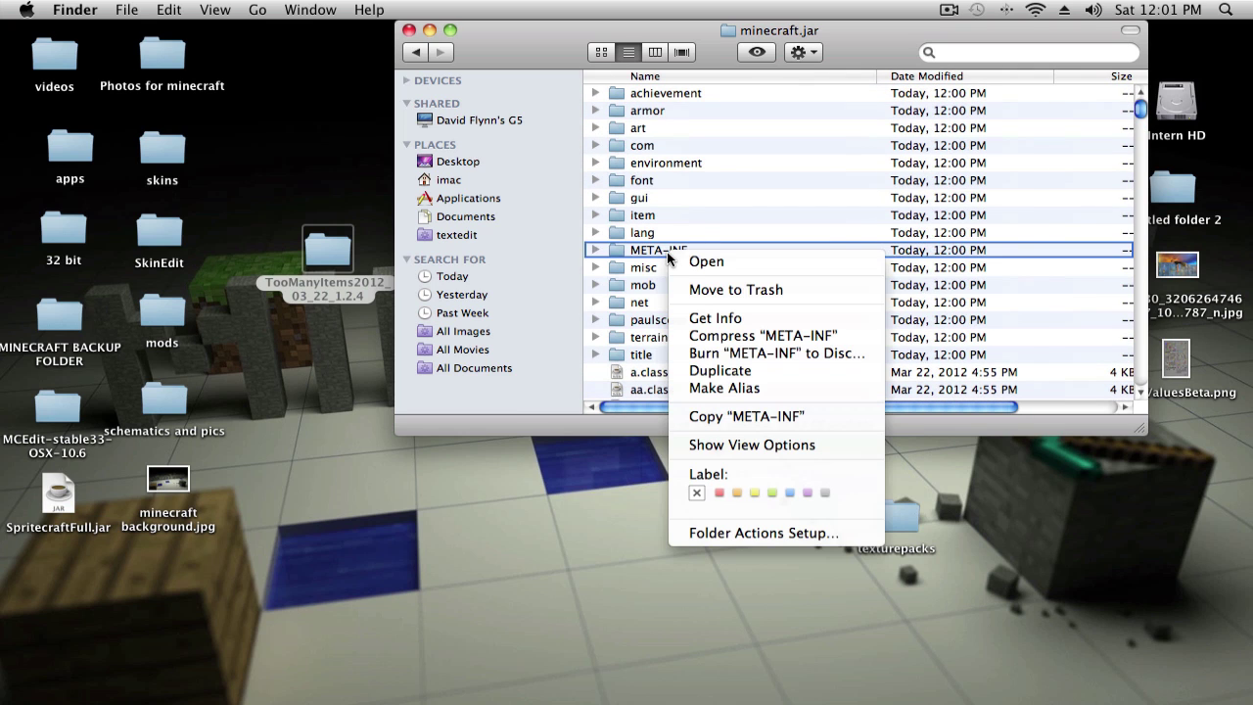
left_click(701, 289)
left_click_drag(536, 59, 630, 59)
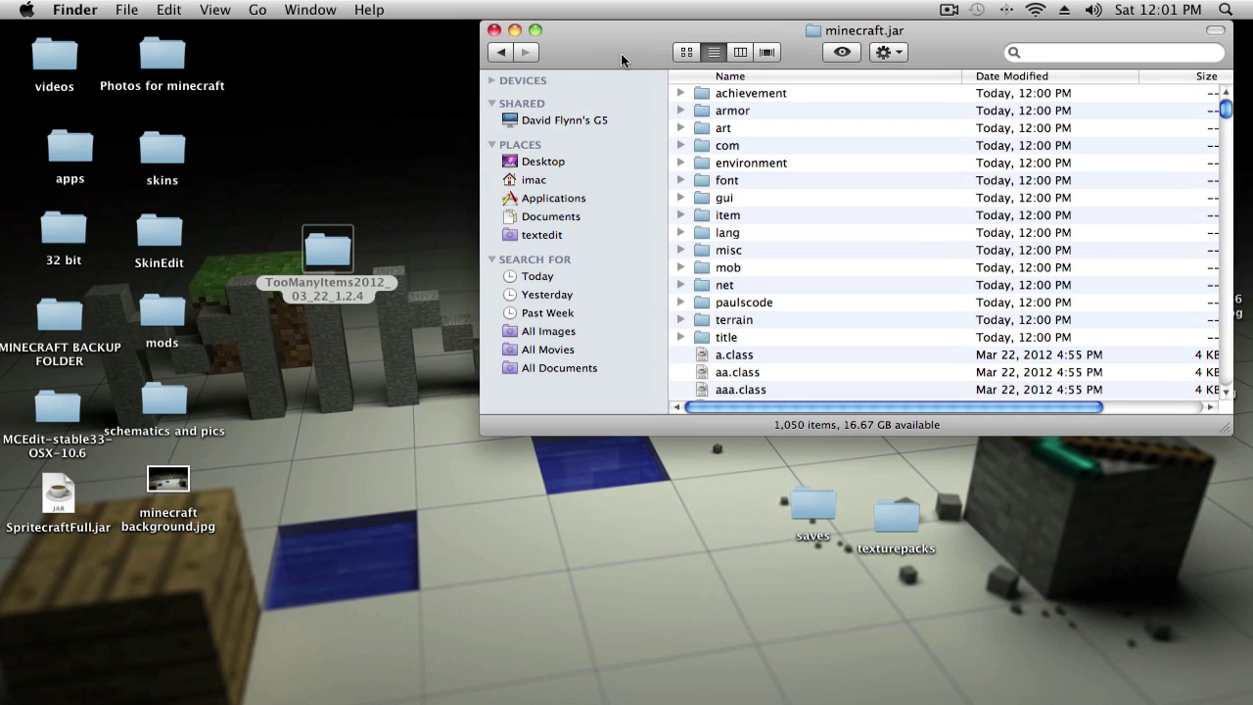
Select all 23 TooManyItems files and drag them into minecraft.jar, replacing existing copies.
double_click(328, 250)
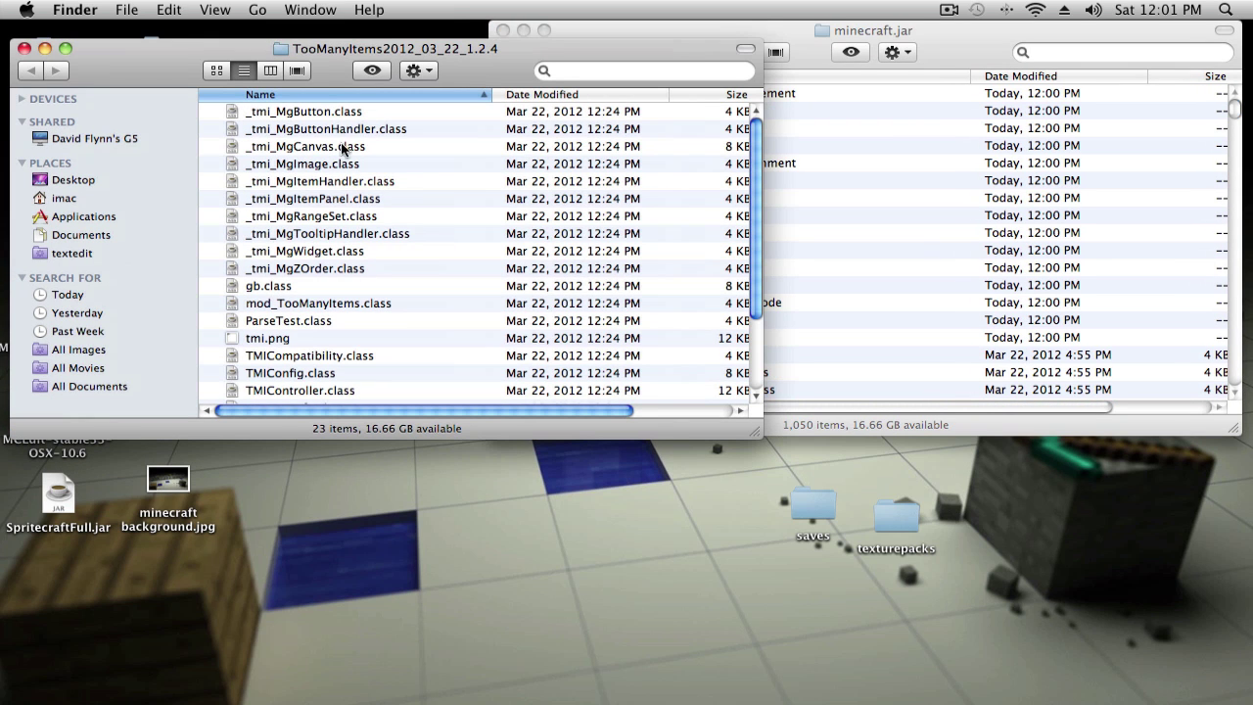
left_click(351, 116)
scroll(372, 250, "down", 3)
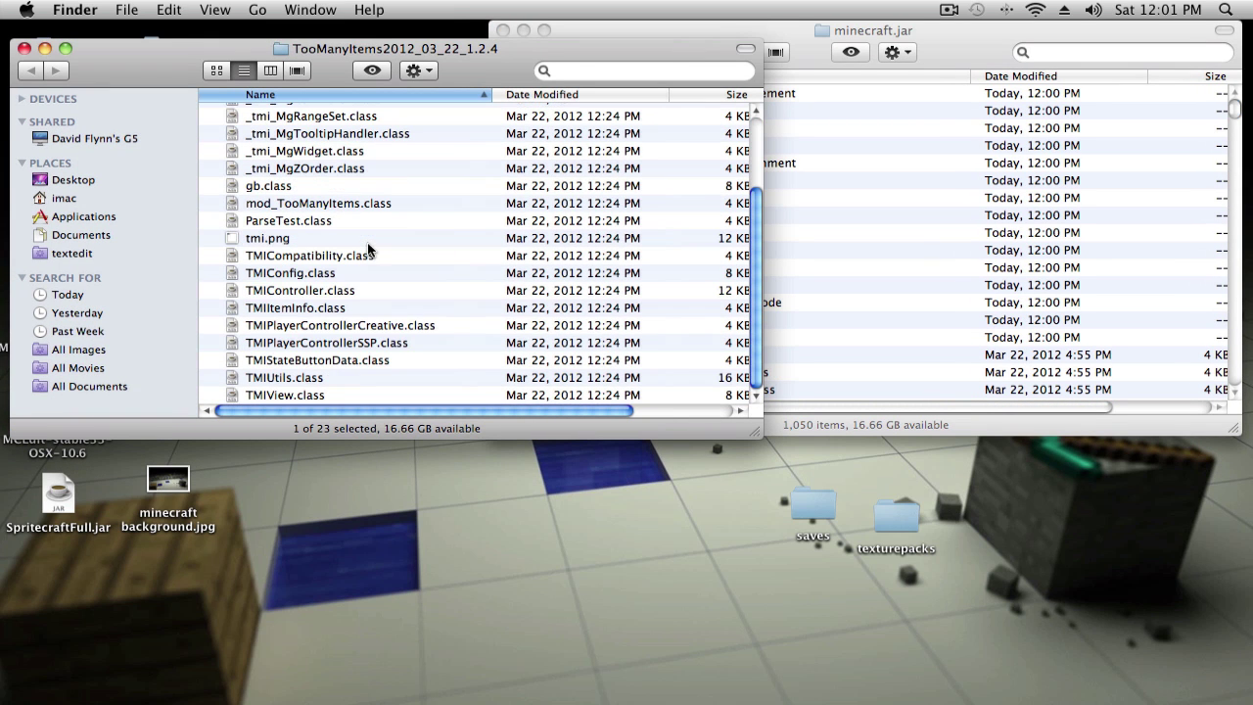
left_click(311, 397)
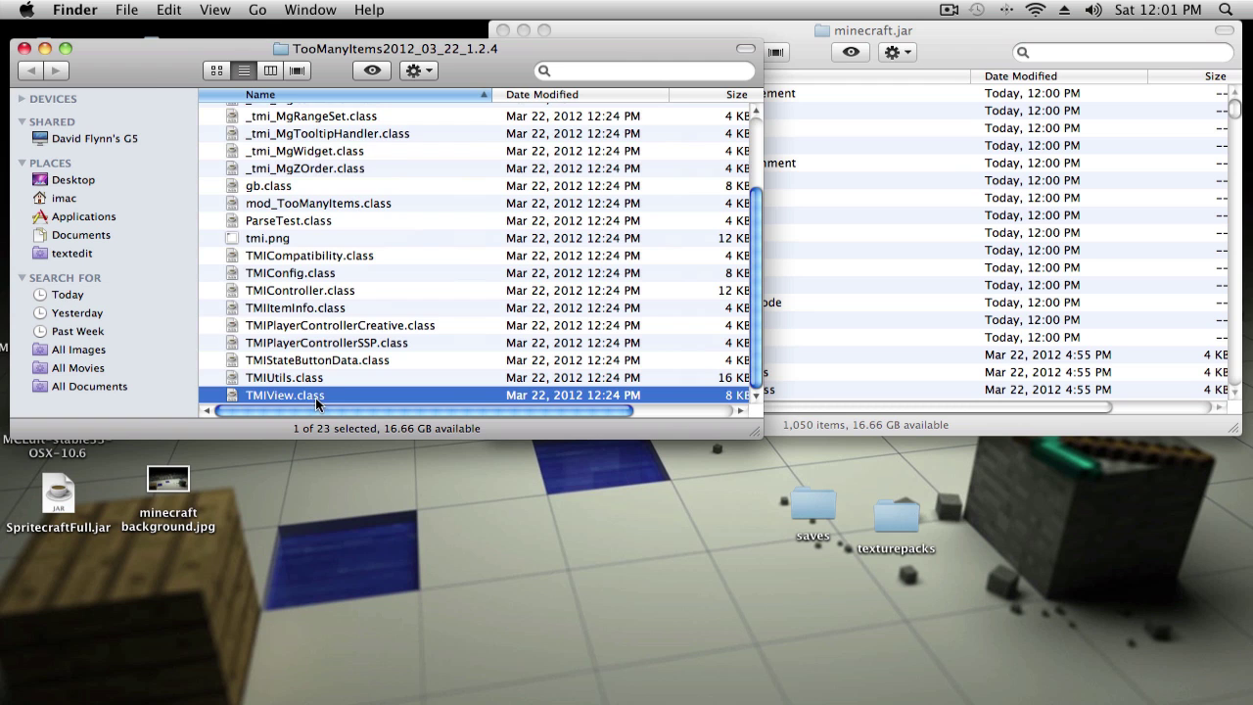
scroll(315, 293, "up", 3)
left_click(329, 116, "shift")
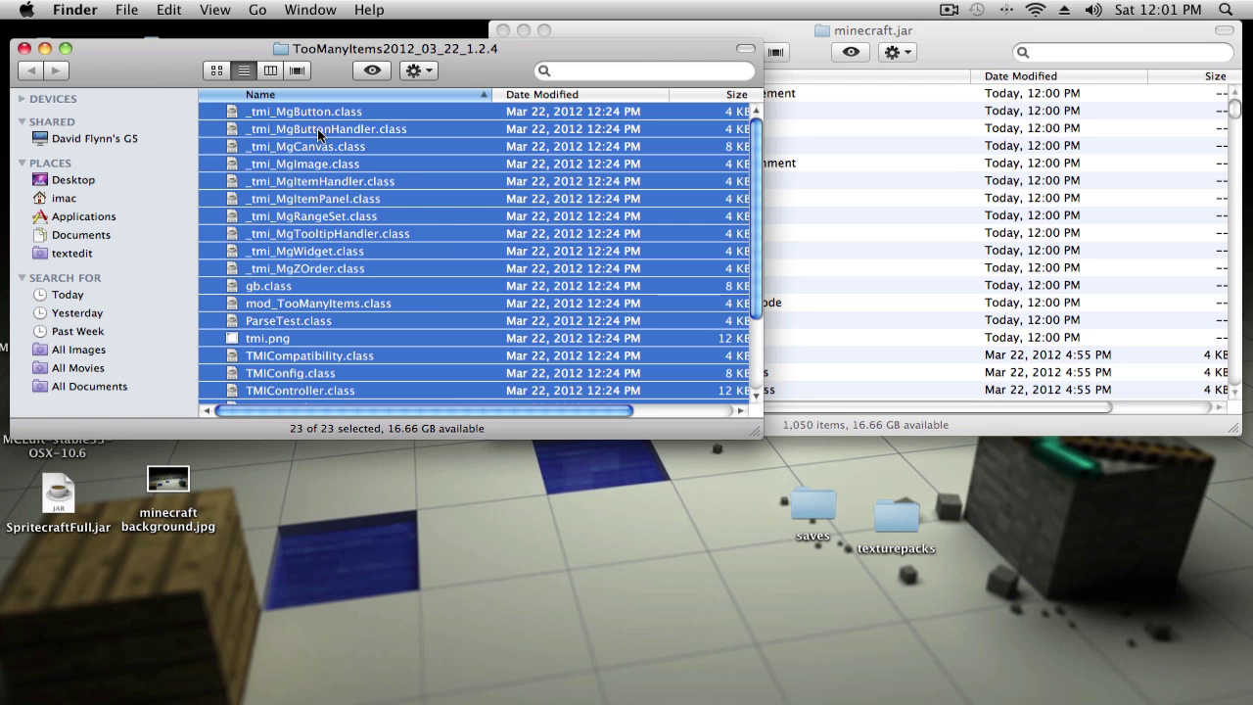
left_click_drag(319, 135, 871, 193)
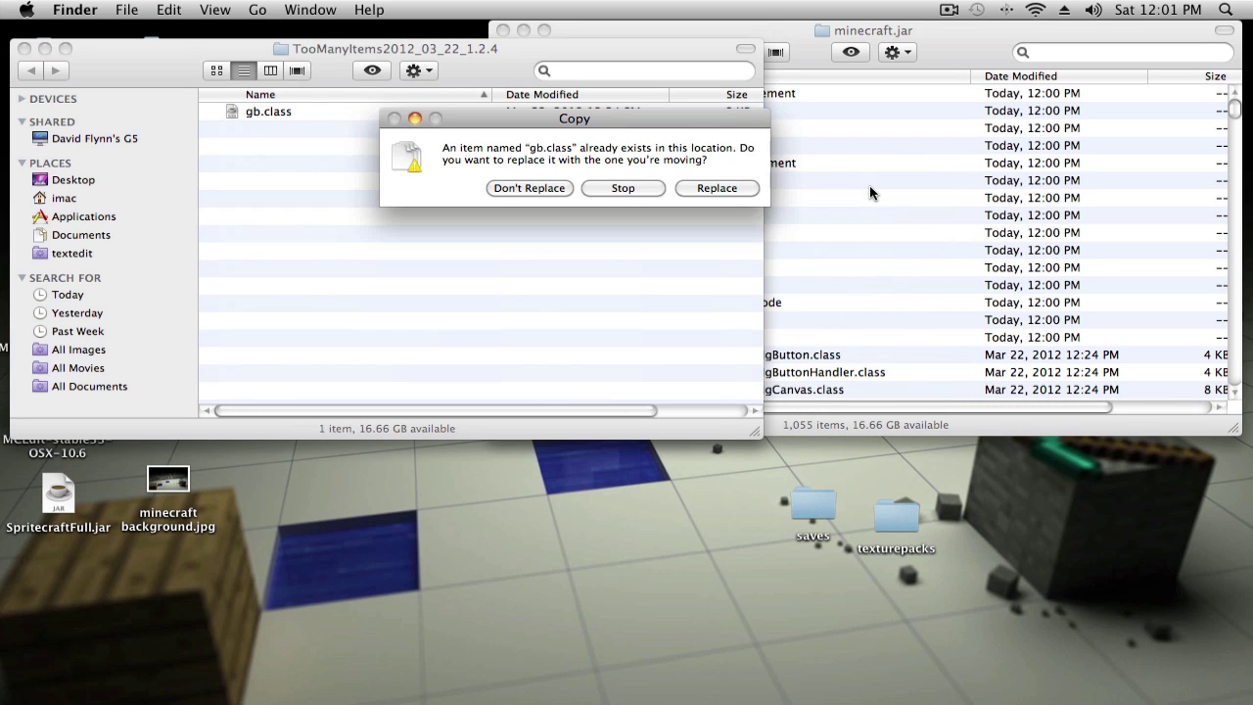
left_click(714, 190)
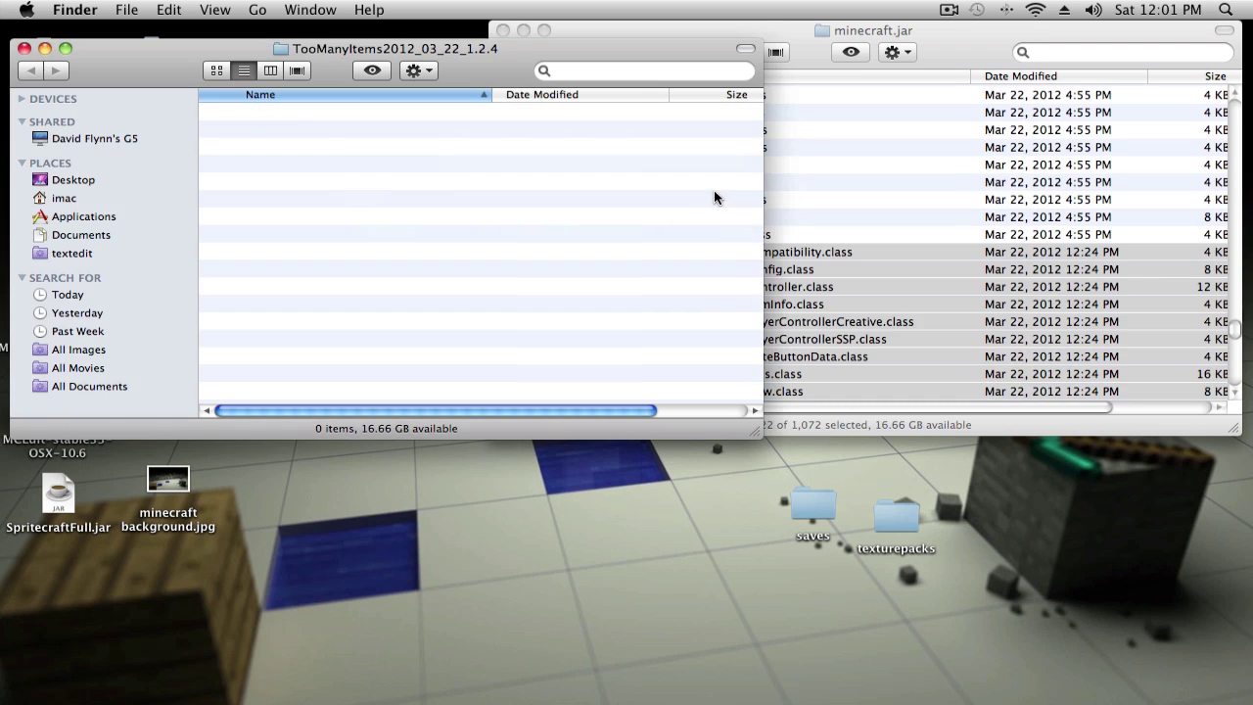
left_click(741, 30)
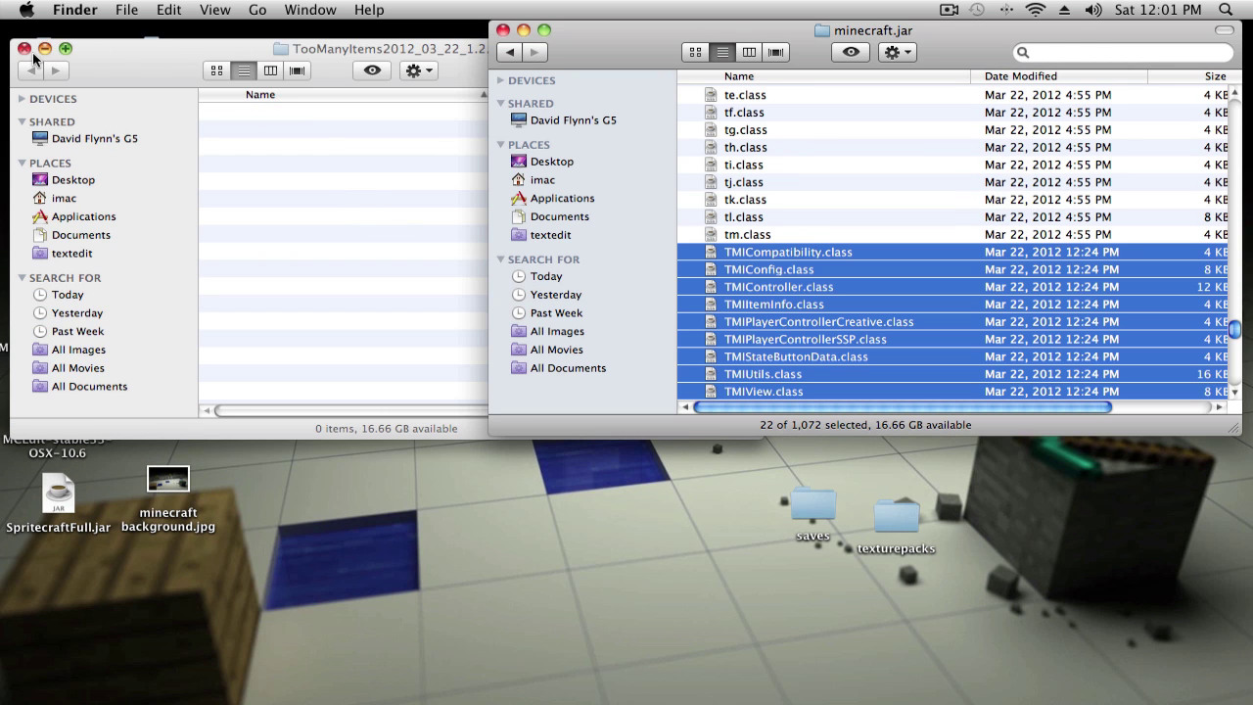
left_click(25, 49)
left_click_drag(616, 54, 557, 54)
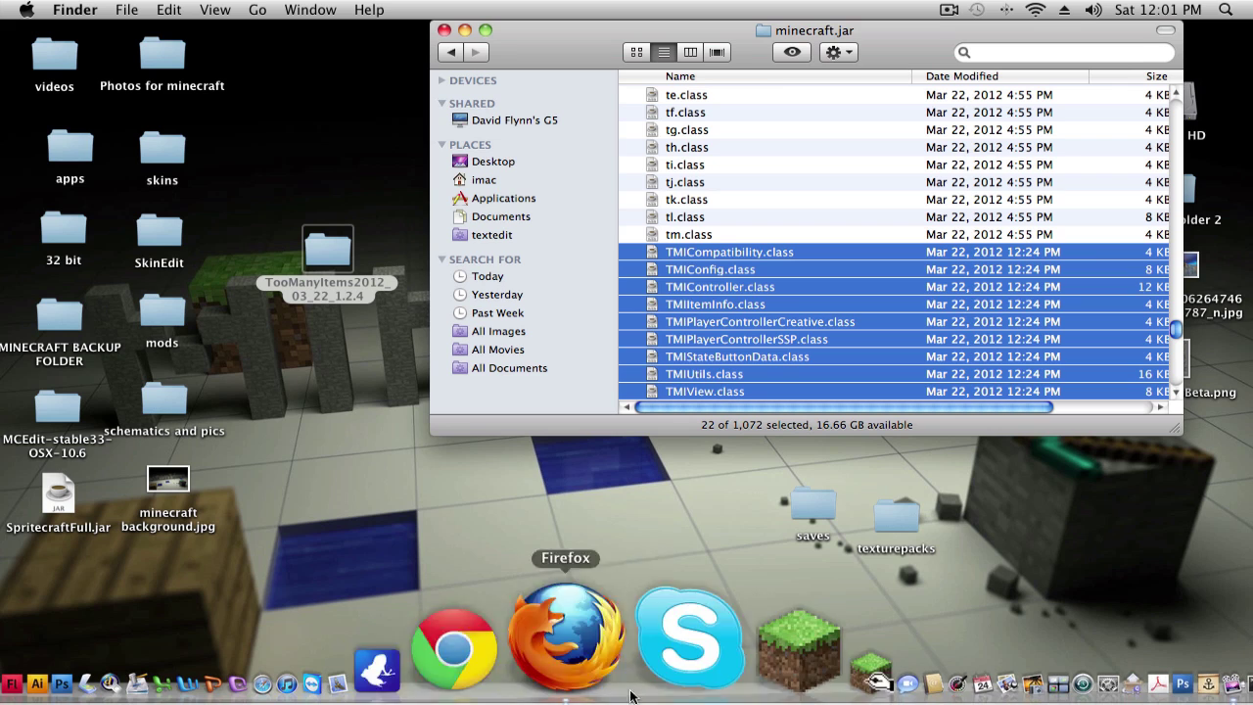
Launch Minecraft from the Dock, log in, and maximize the Minecraft 1.2.4 window.
left_click(659, 680)
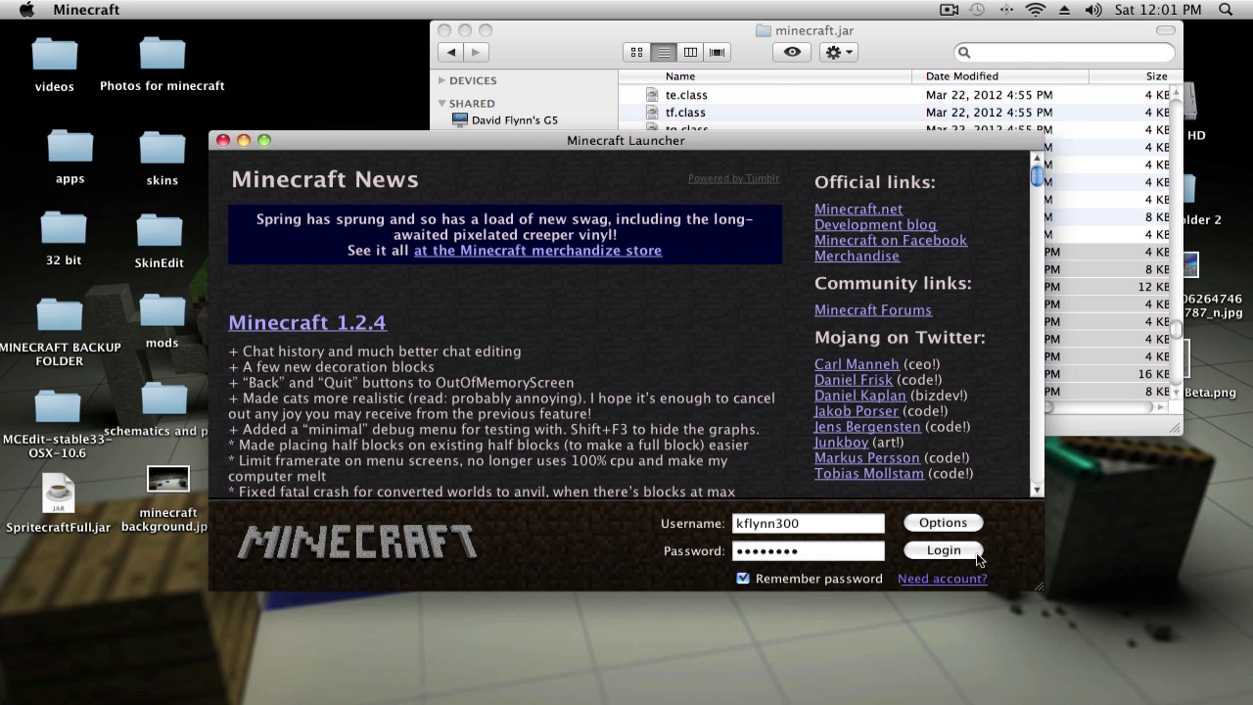
left_click(945, 552)
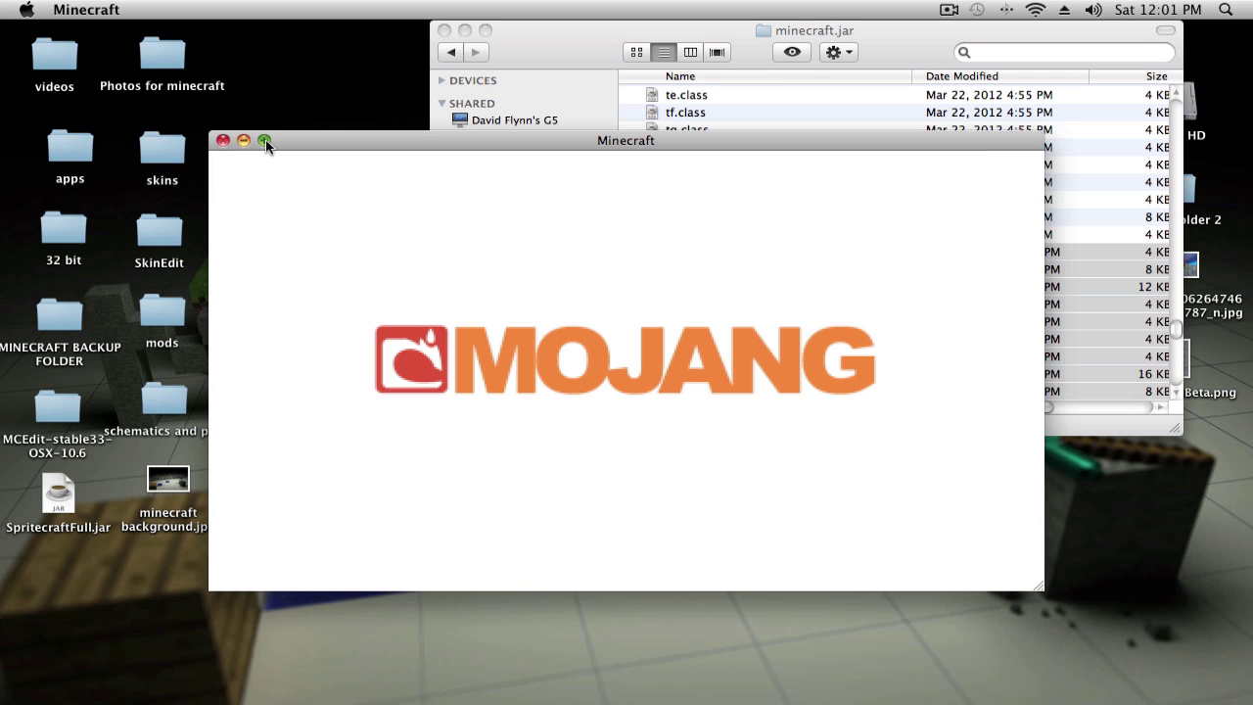
left_click(265, 140)
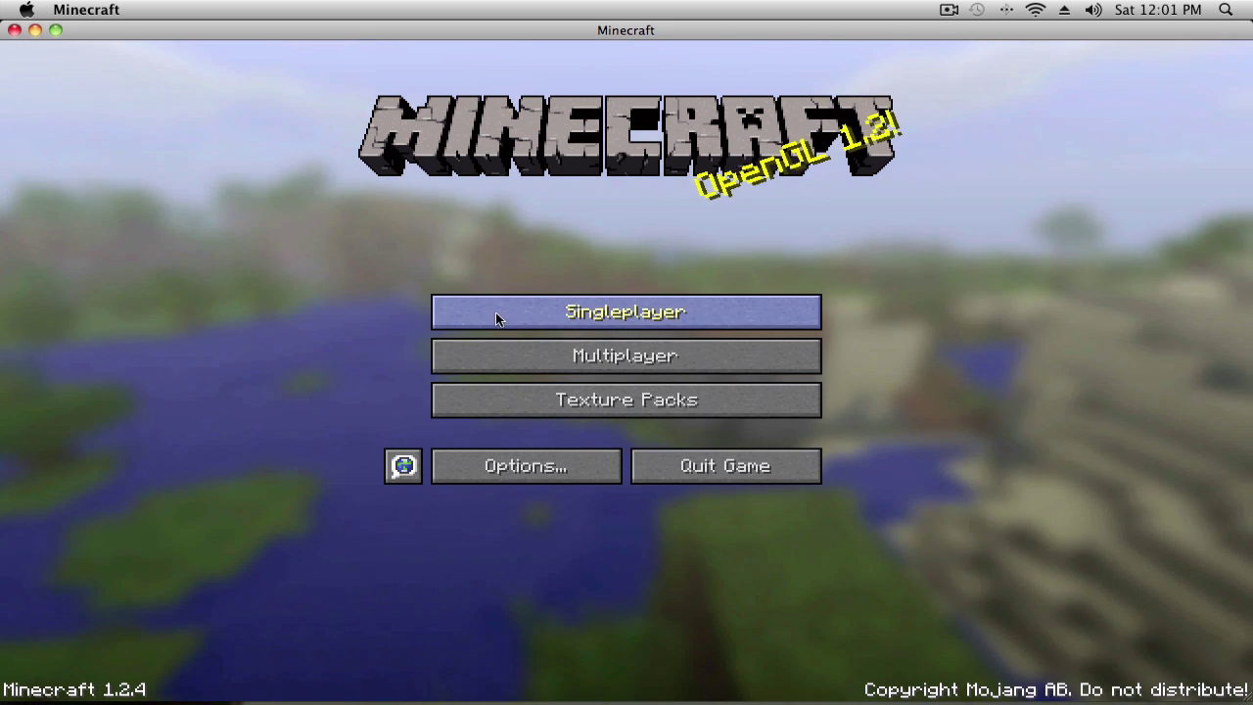
Create a new singleplayer Survival world named New World and enter it.
left_click(495, 312)
left_click(750, 620)
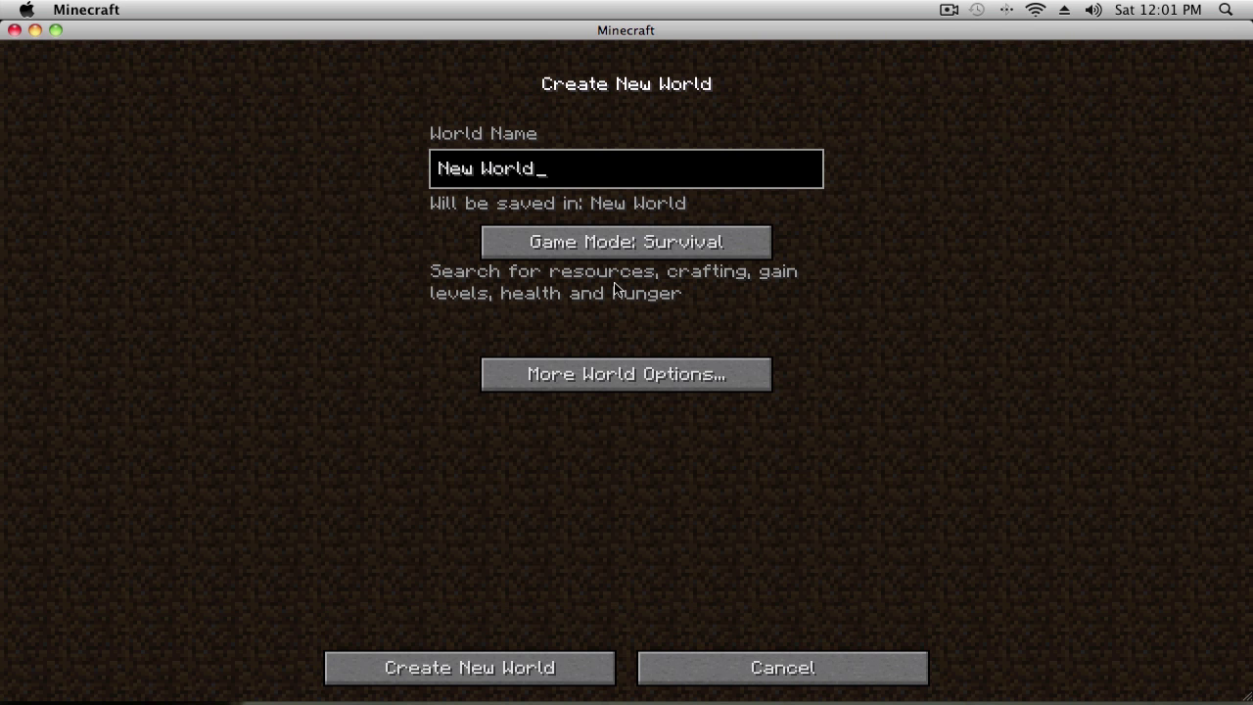
left_click(495, 662)
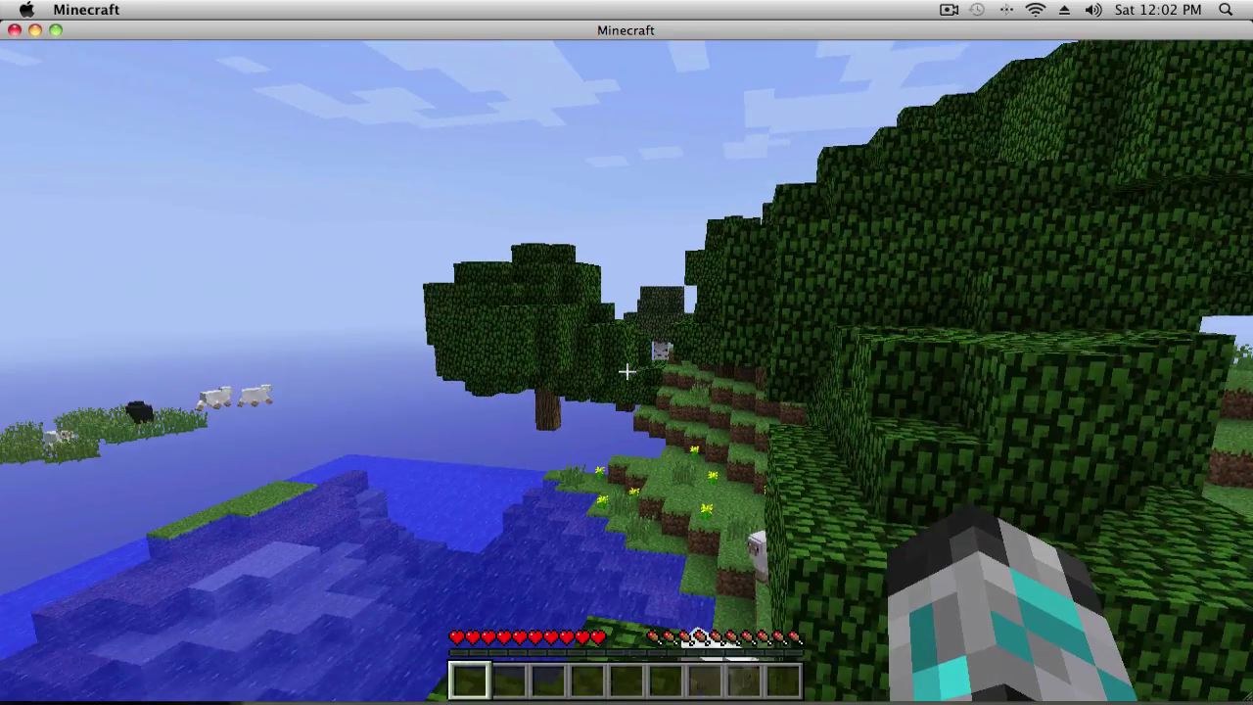
Turn on creative mode with the TooManyItems toggle in the inventory, then return to the game.
key("e")
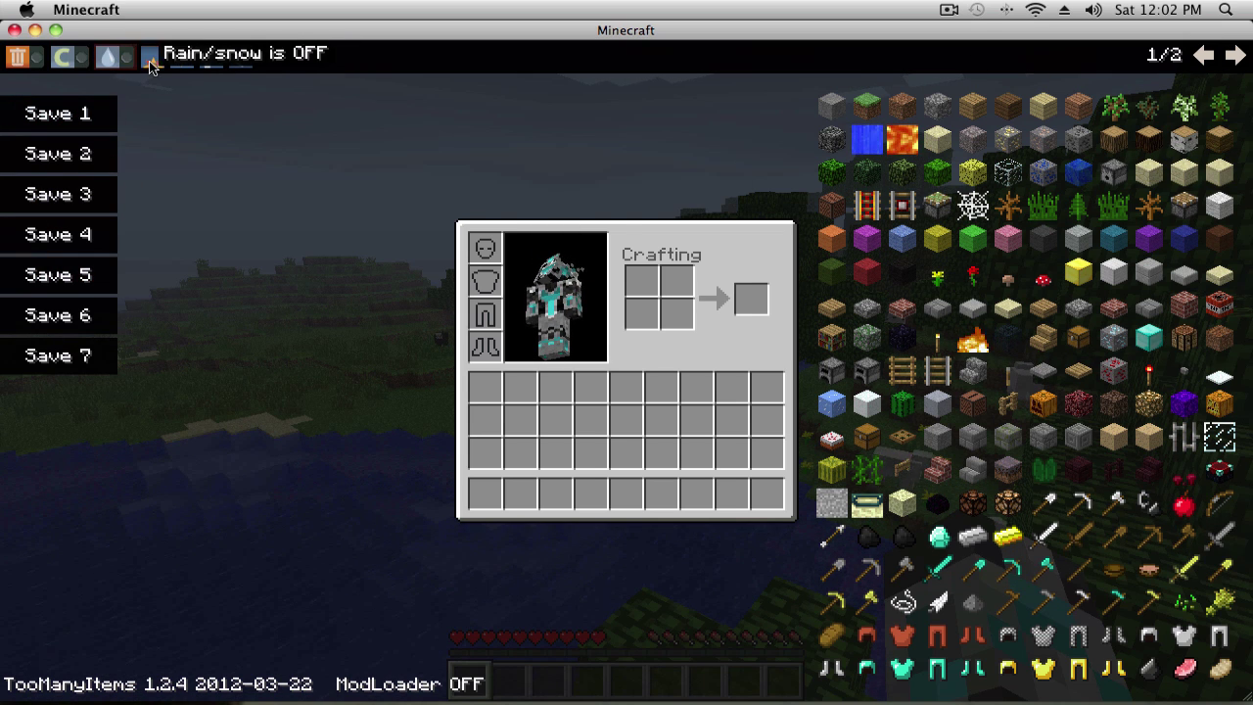
left_click(73, 63)
key("e")
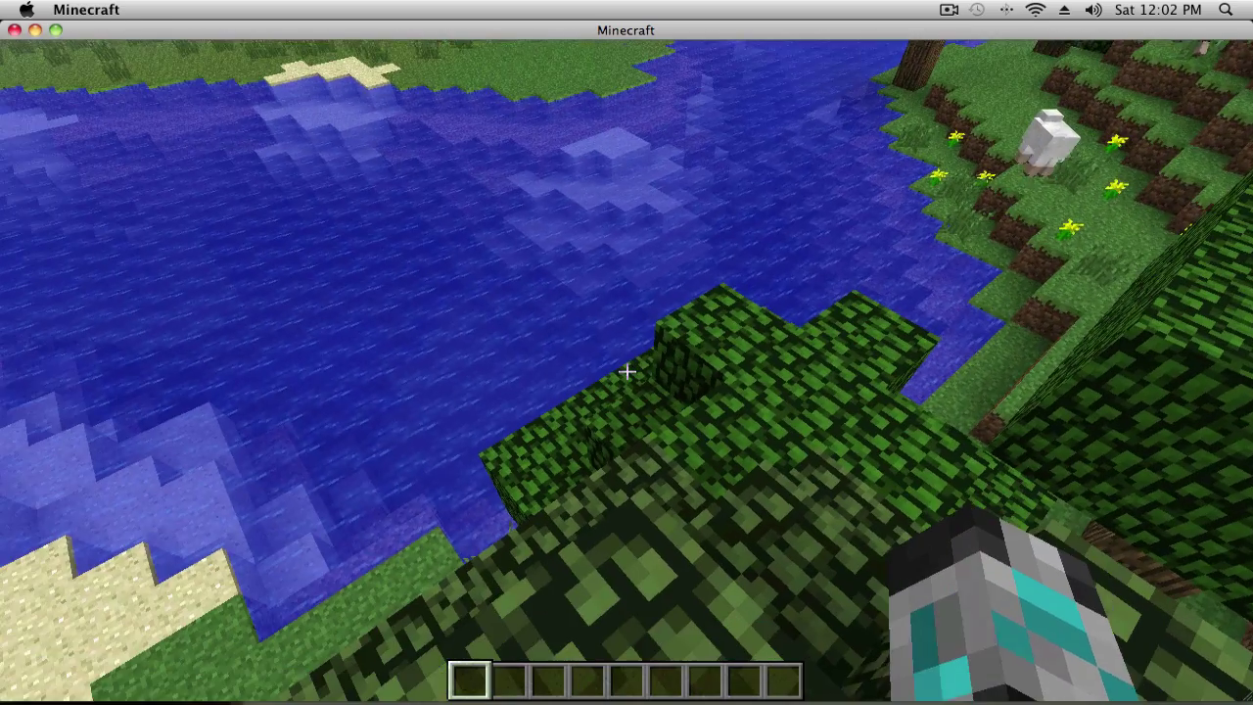
Swim from the leaves across the river and climb onto the grassy bank.
key("w")
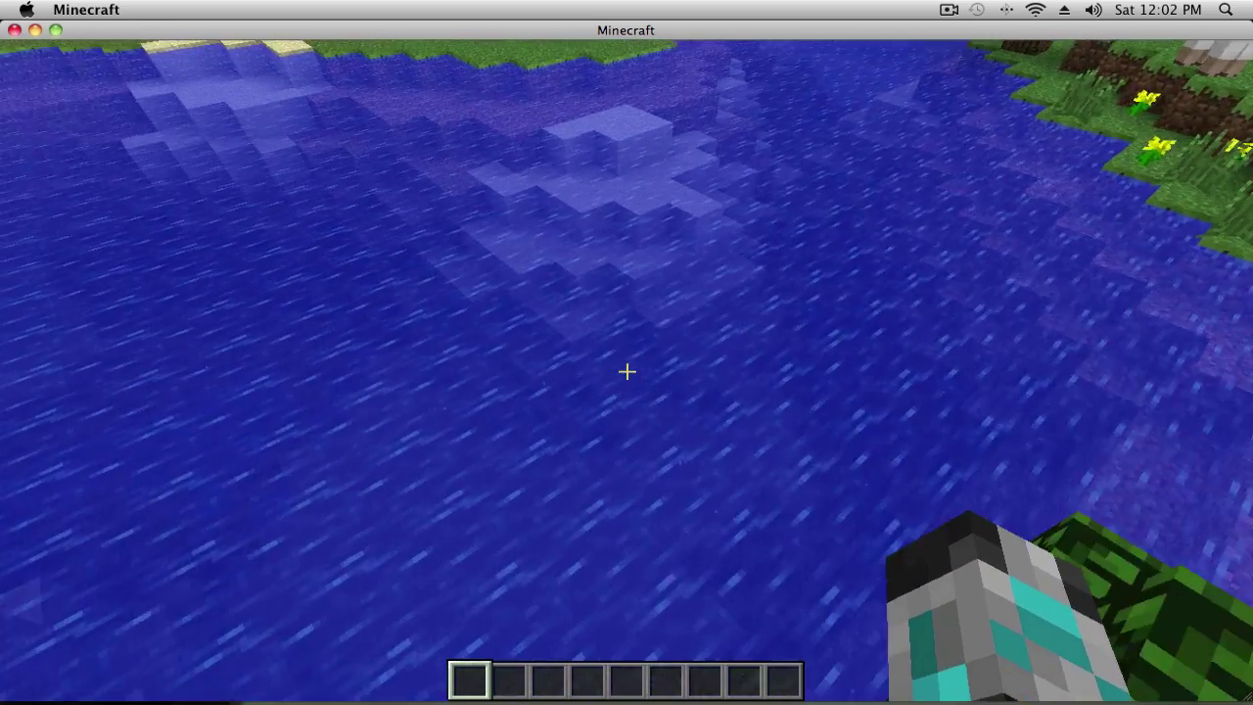
key("space")
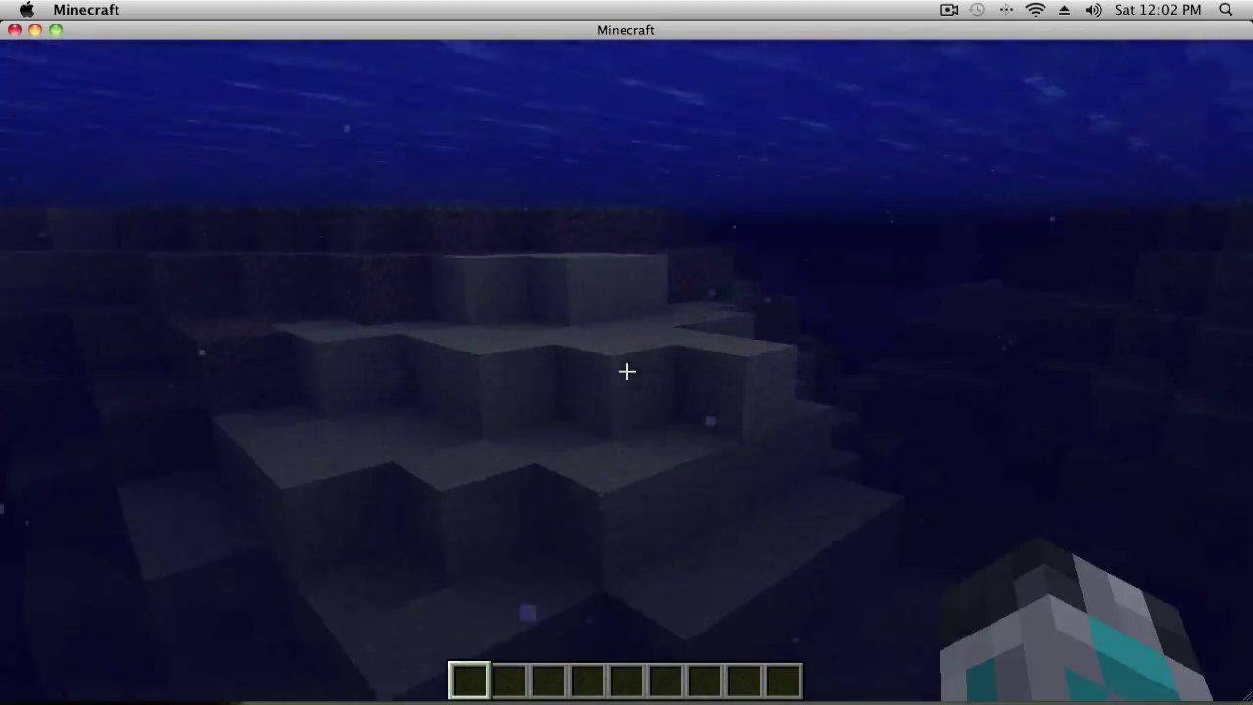
key("w")
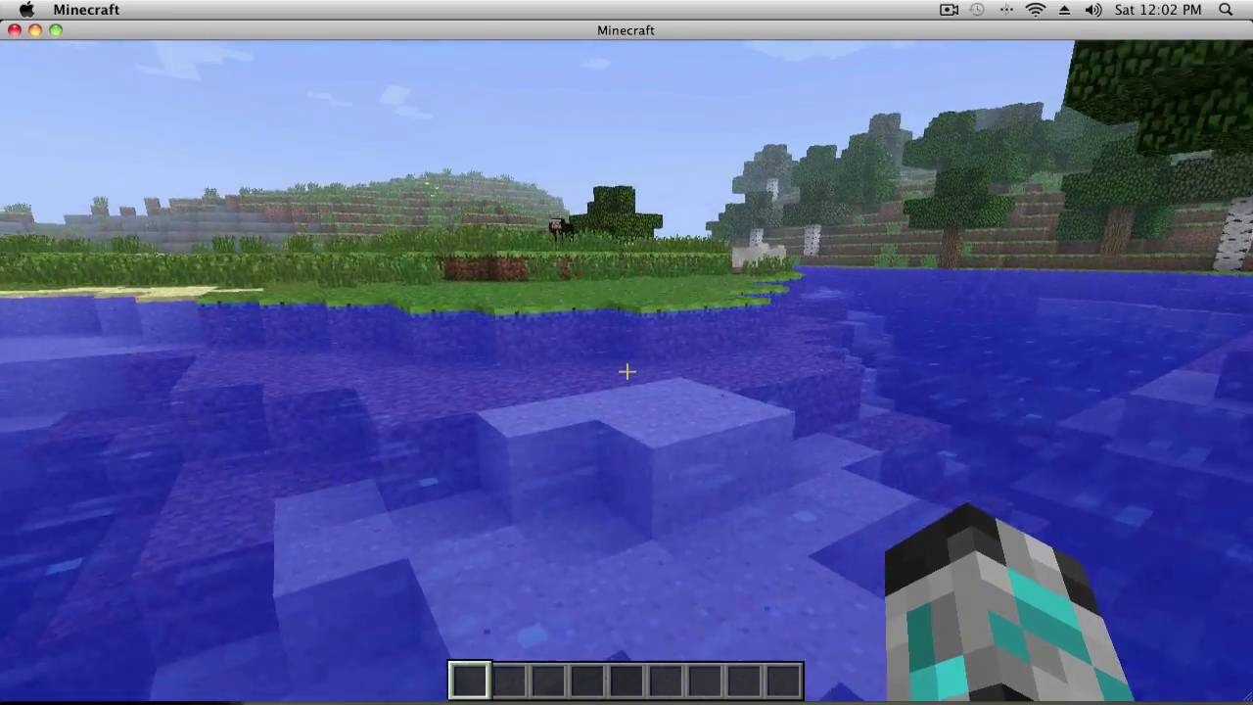
key("w")
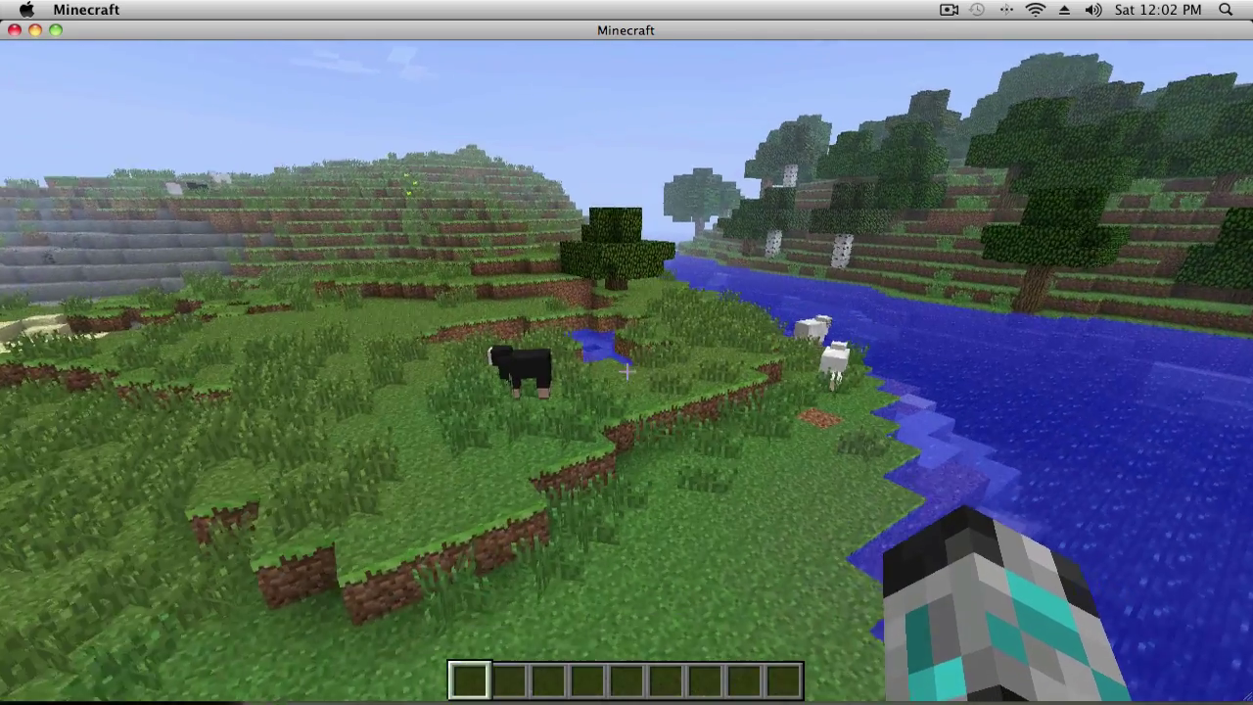
Browse TooManyItems item page 2/2, return to the world, then bring up the Game menu.
key("e")
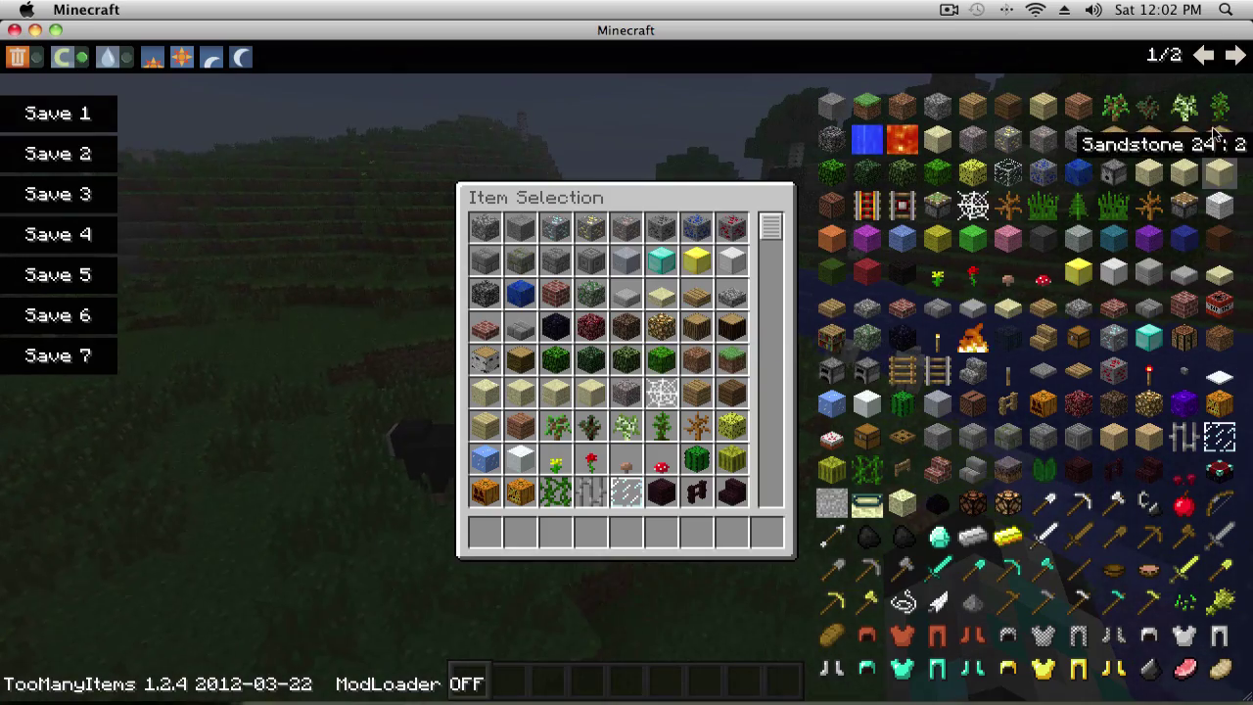
left_click(1237, 58)
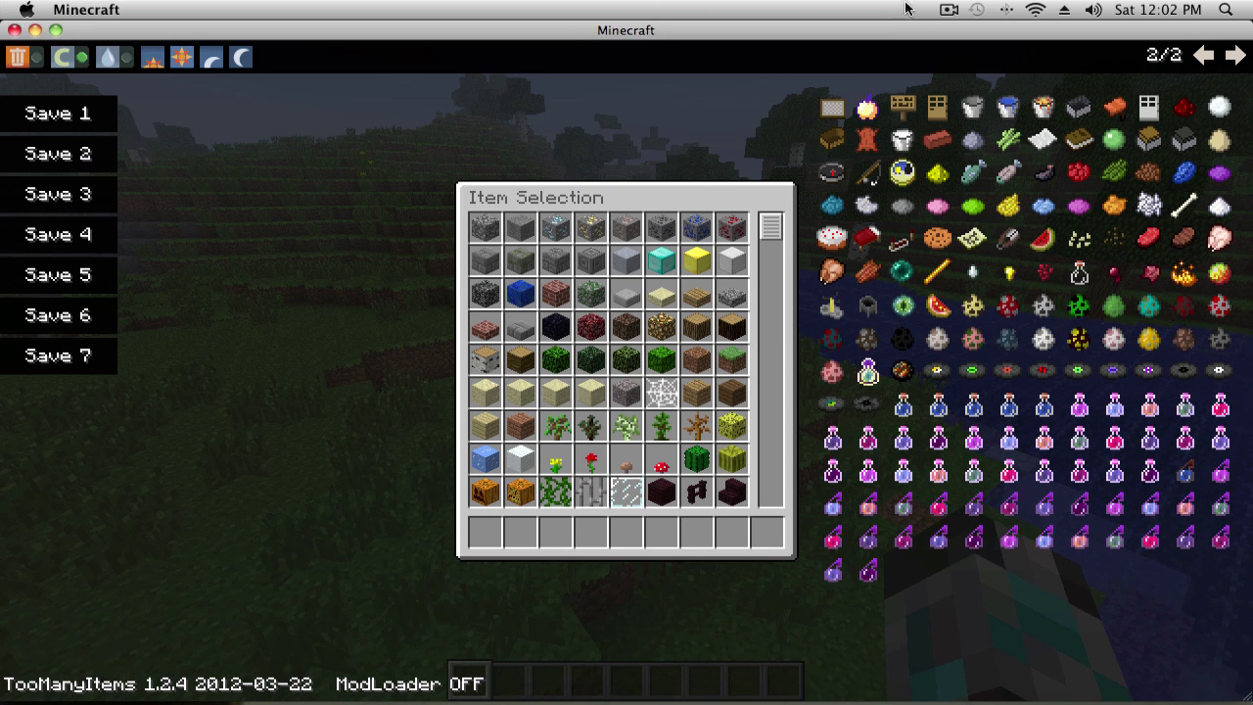
key("e")
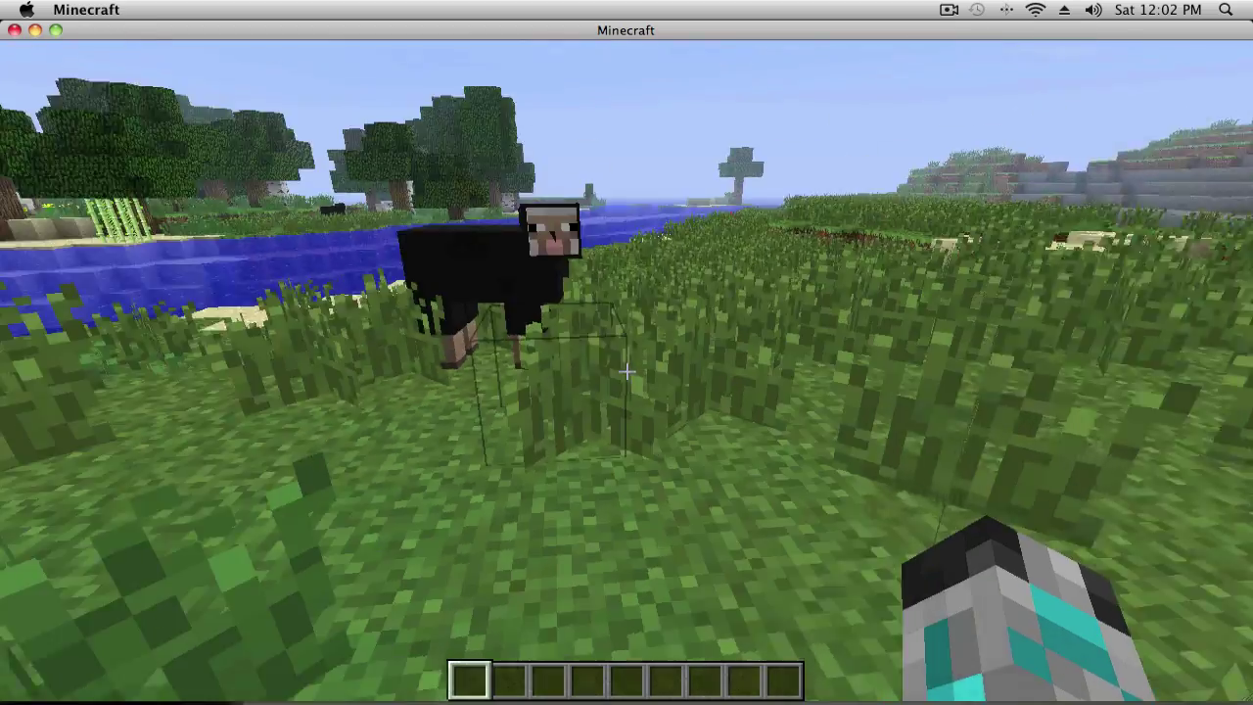
key("Escape")
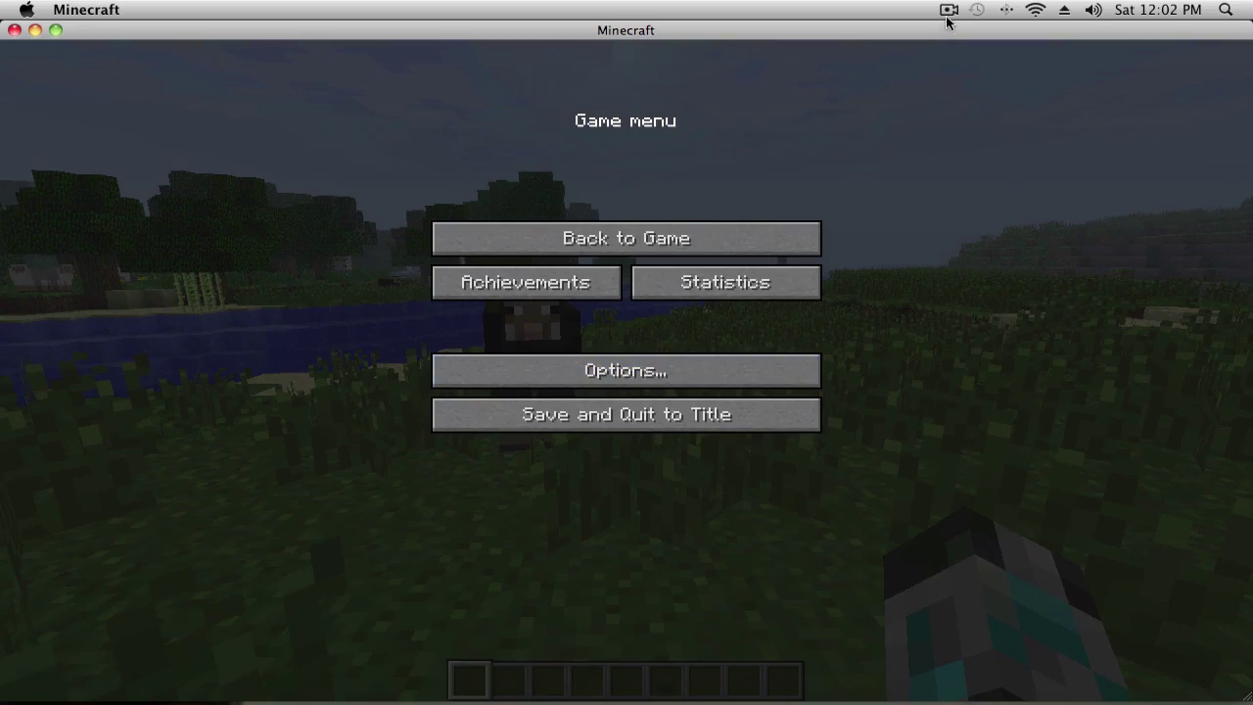